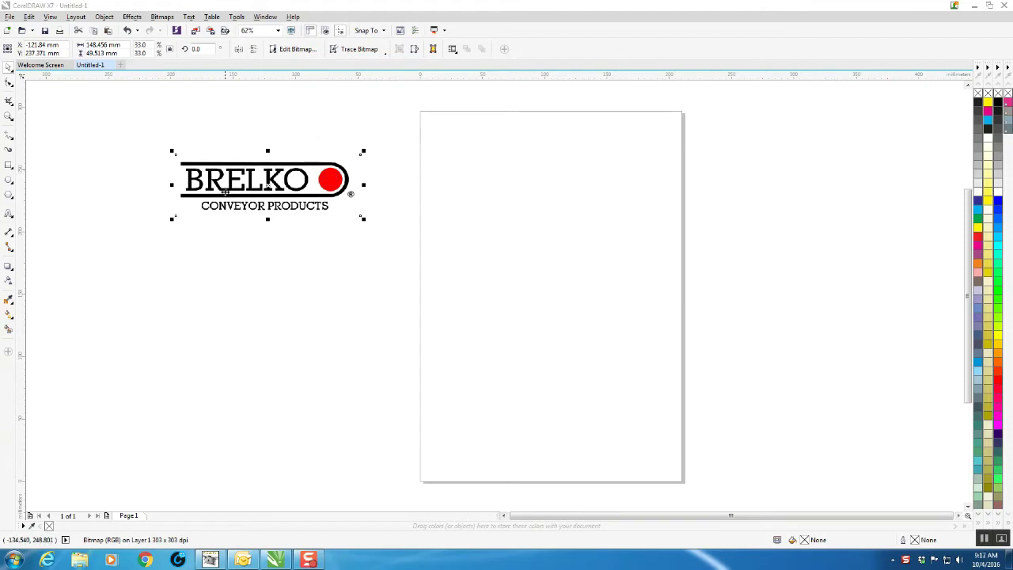
Scale the BRELKO logo down to 19.6% (88.19 × 29.413 mm) and place it at the page's top-left.
{"action": "left_click_drag", "start_coordinate": [265, 185], "coordinate": [474, 180]}
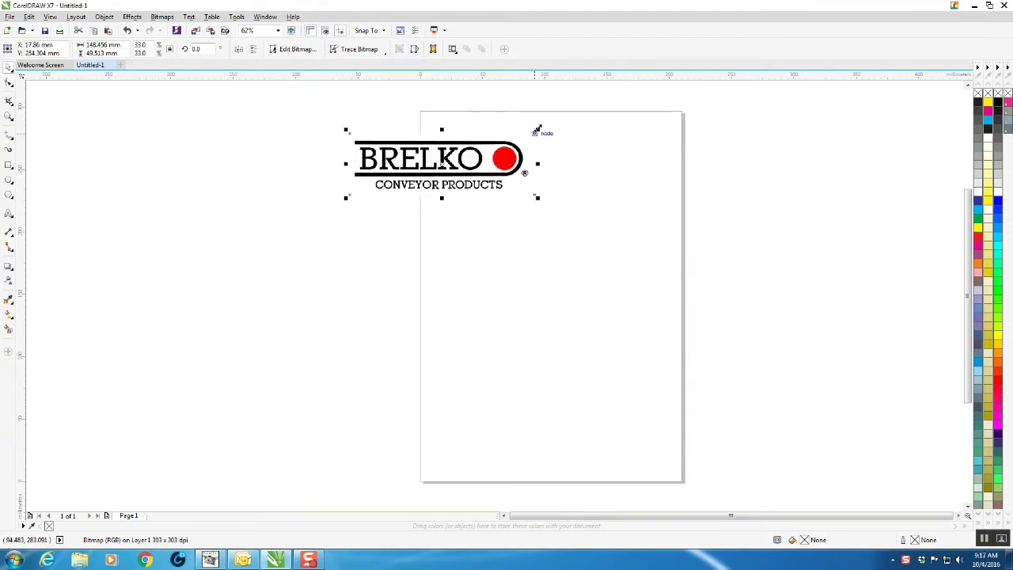
{"action": "left_click_drag", "start_coordinate": [537, 129], "coordinate": [464, 152]}
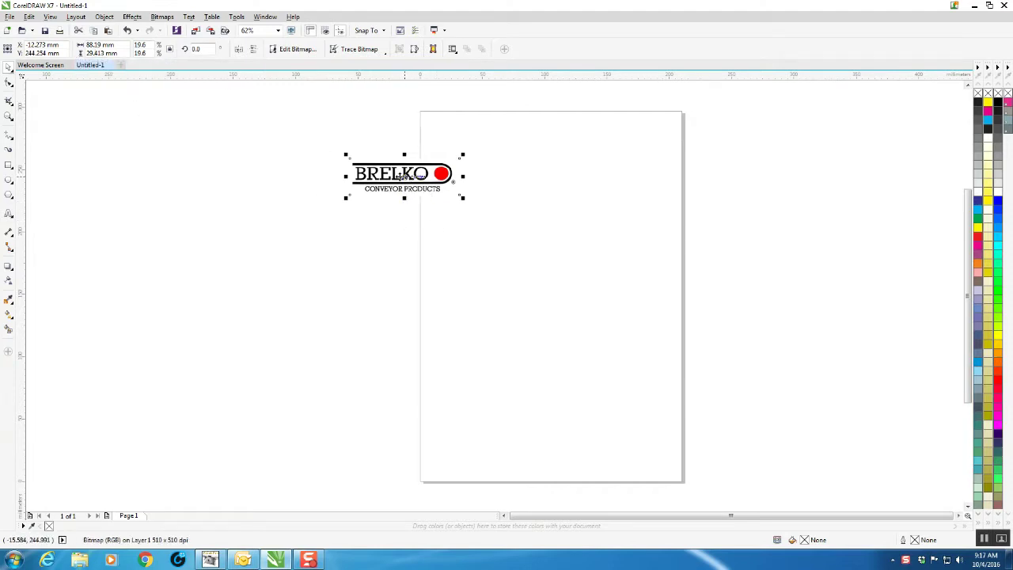
{"action": "left_click_drag", "start_coordinate": [404, 176], "coordinate": [486, 147]}
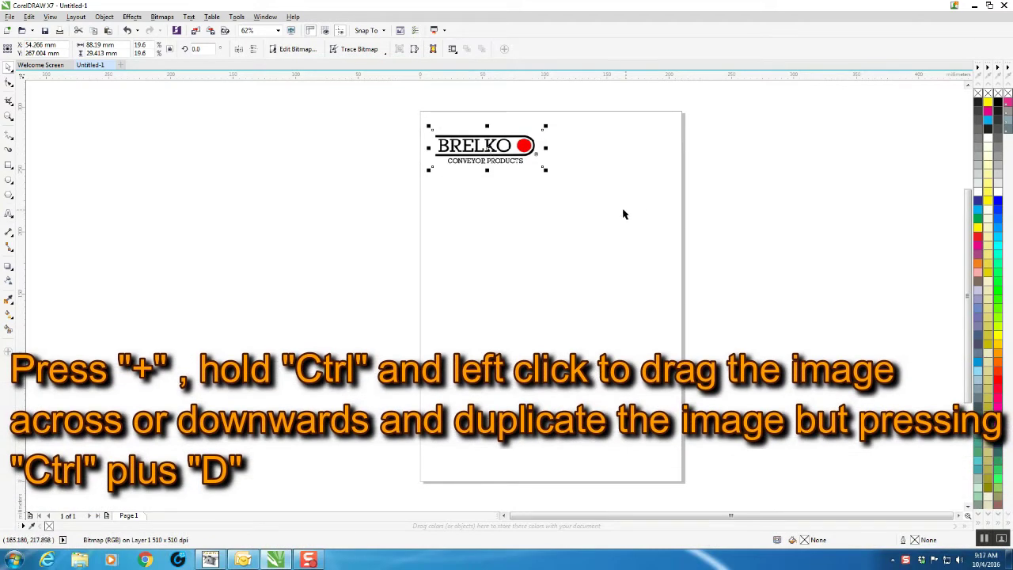
Copy the top logo to its right, repeat the copy, and delete the extra logo off the page.
{"action": "left_click", "coordinate": [485, 147]}
{"action": "left_click", "coordinate": [486, 147]}
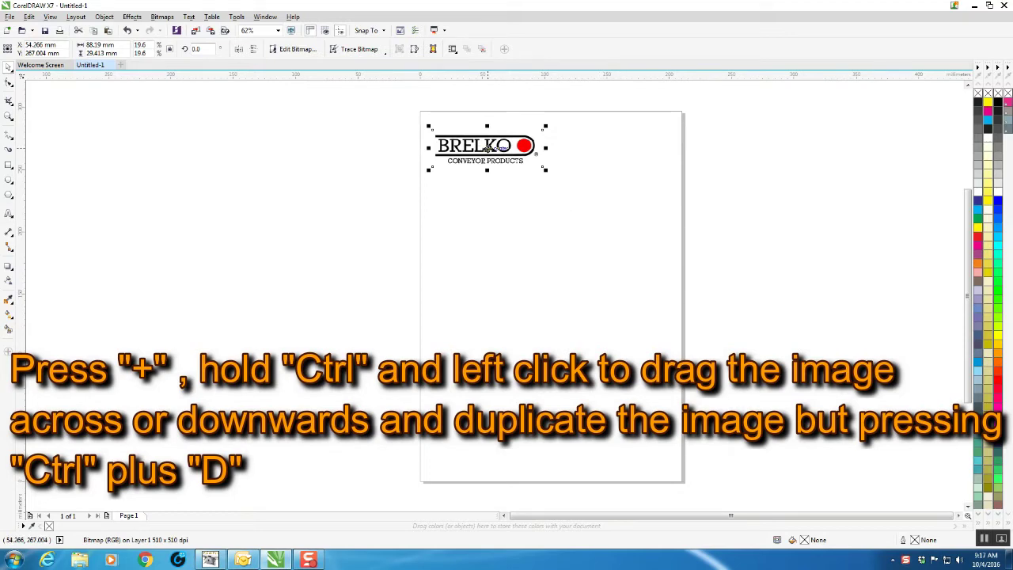
{"action": "left_click_drag", "start_coordinate": [486, 147], "coordinate": [610, 154]}
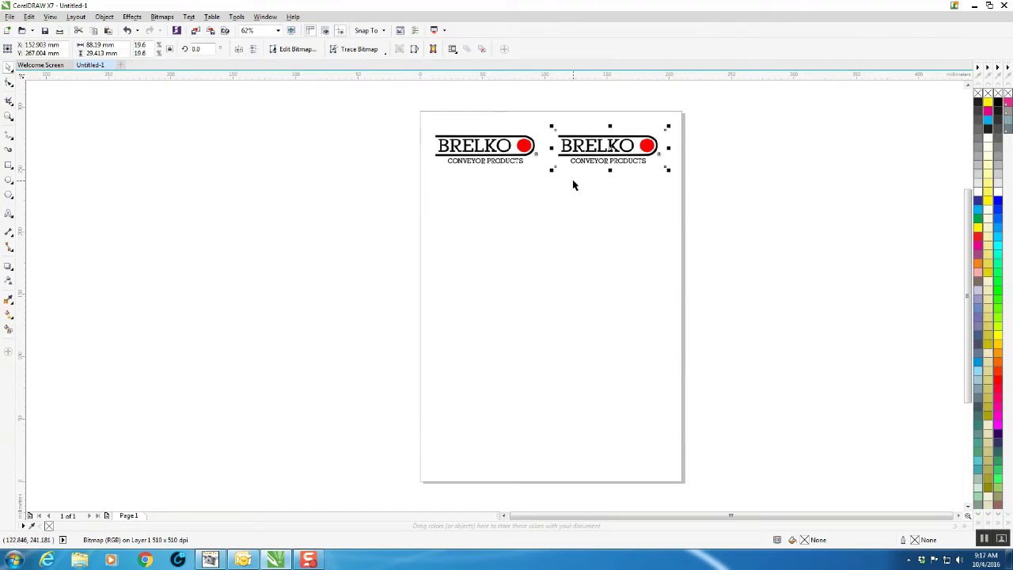
{"action": "key", "text": "ctrl+r"}
{"action": "key", "text": "ctrl+r"}
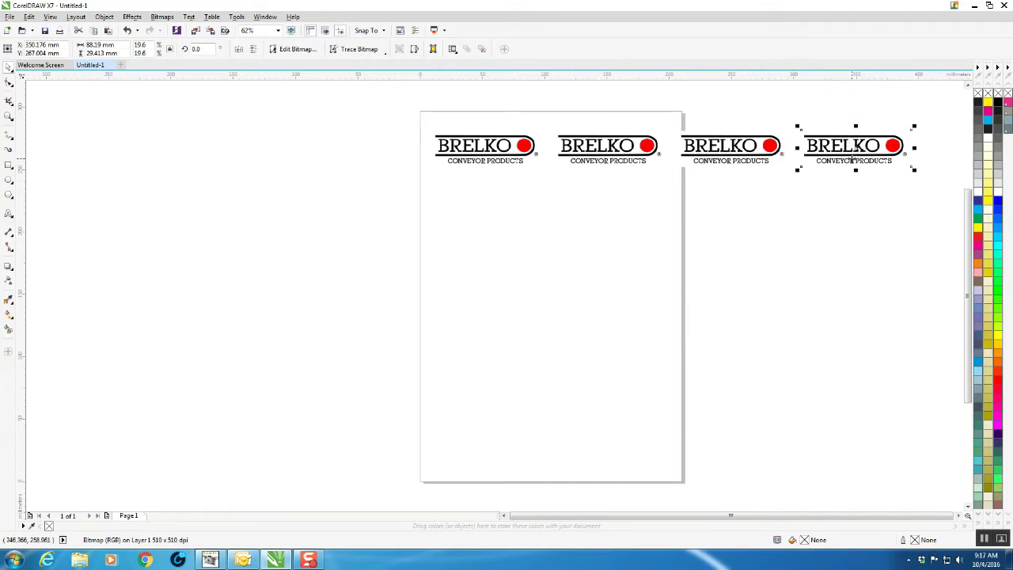
{"action": "key", "text": "Delete"}
Delete the leftover third logo and copy the top pair of logos one row down.
{"action": "left_click", "coordinate": [743, 153]}
{"action": "key", "text": "Delete"}
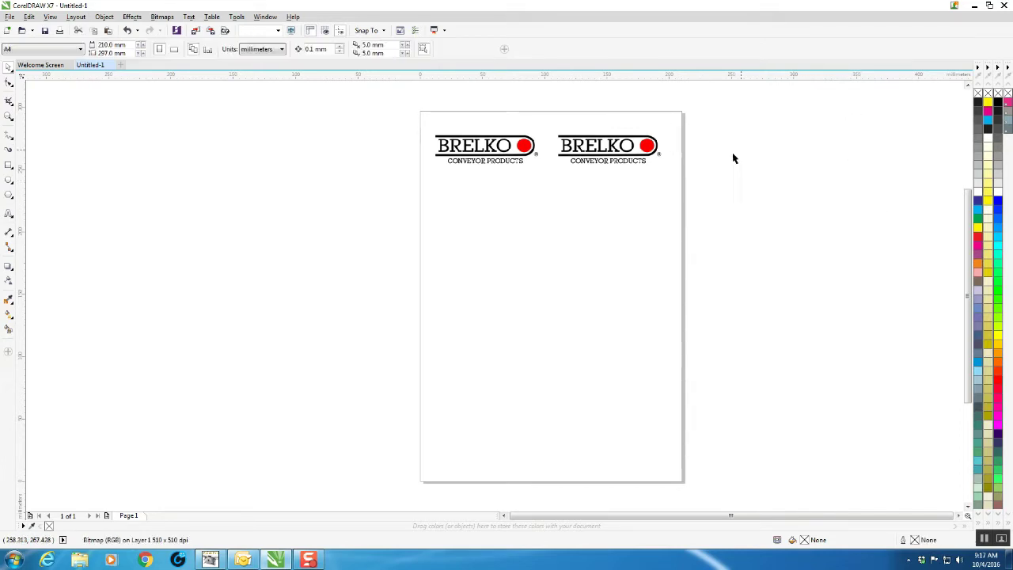
{"action": "left_click_drag", "start_coordinate": [385, 106], "coordinate": [727, 224]}
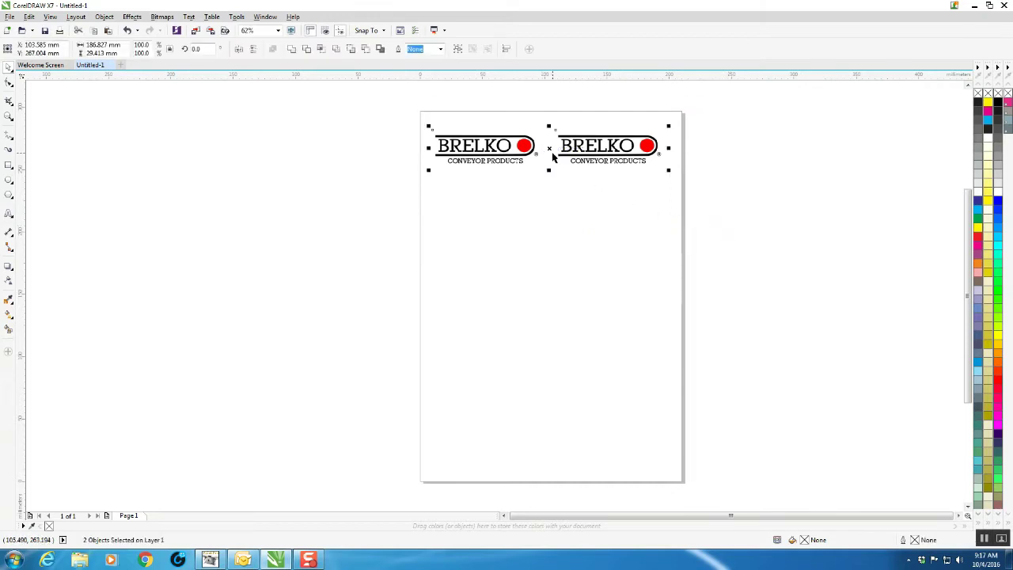
{"action": "left_click_drag", "start_coordinate": [550, 148], "coordinate": [562, 201]}
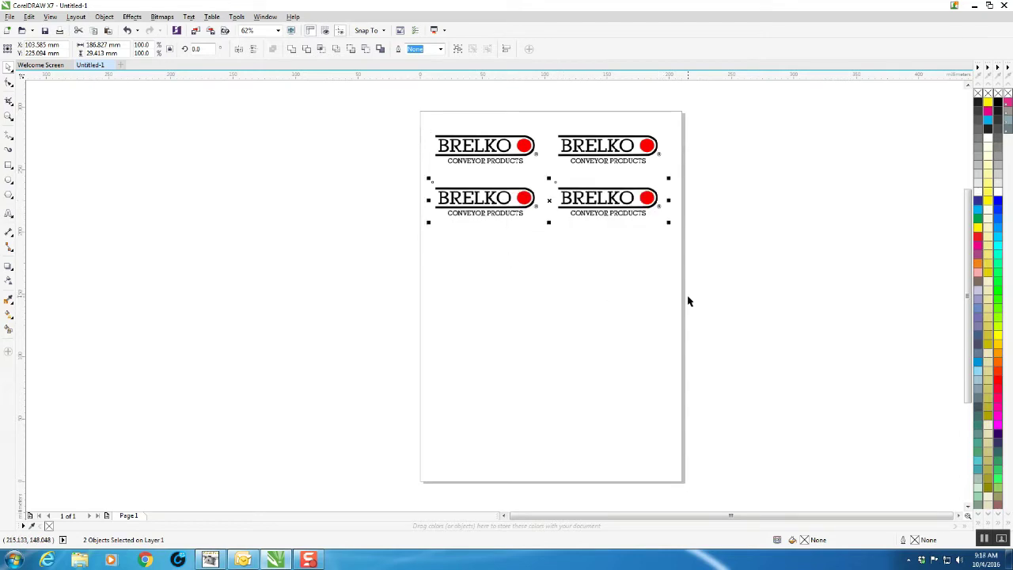
Repeat the row copy to fill seven rows, then group all 14 logos.
{"action": "key", "text": "ctrl+r"}
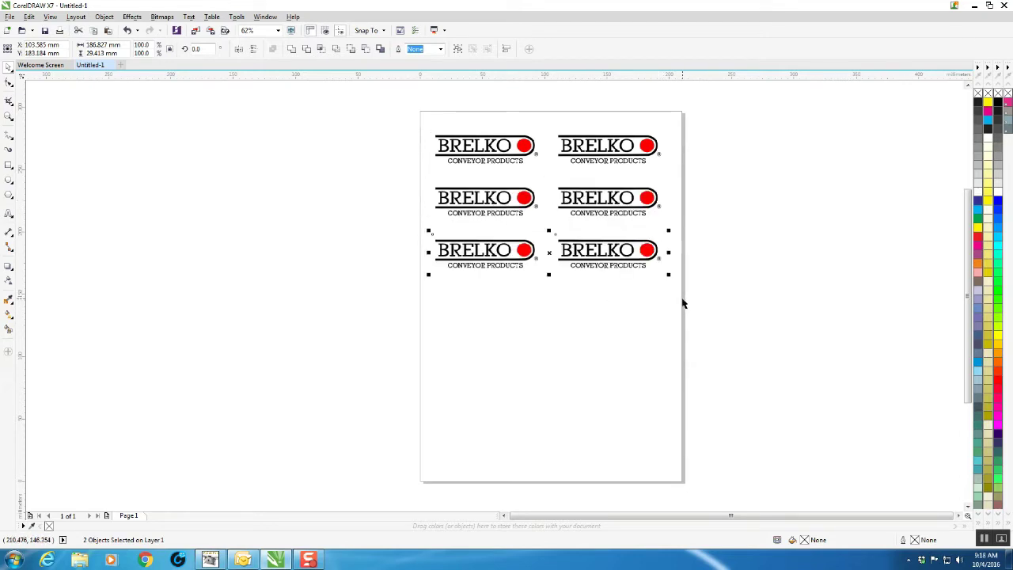
{"action": "key", "text": "ctrl+r"}
{"action": "key", "text": "ctrl+r"}
{"action": "key", "text": "ctrl+r"}
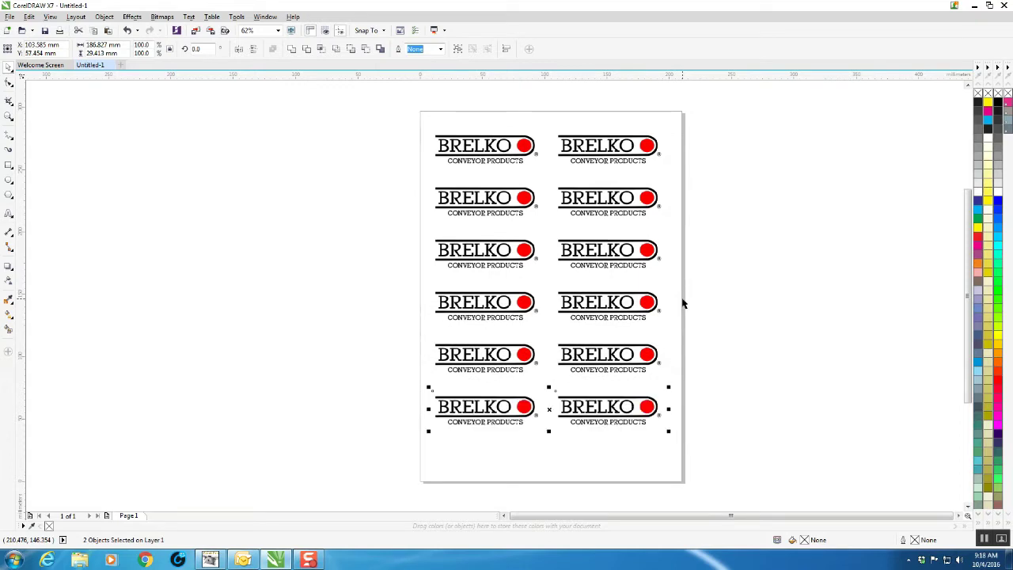
{"action": "key", "text": "ctrl+r"}
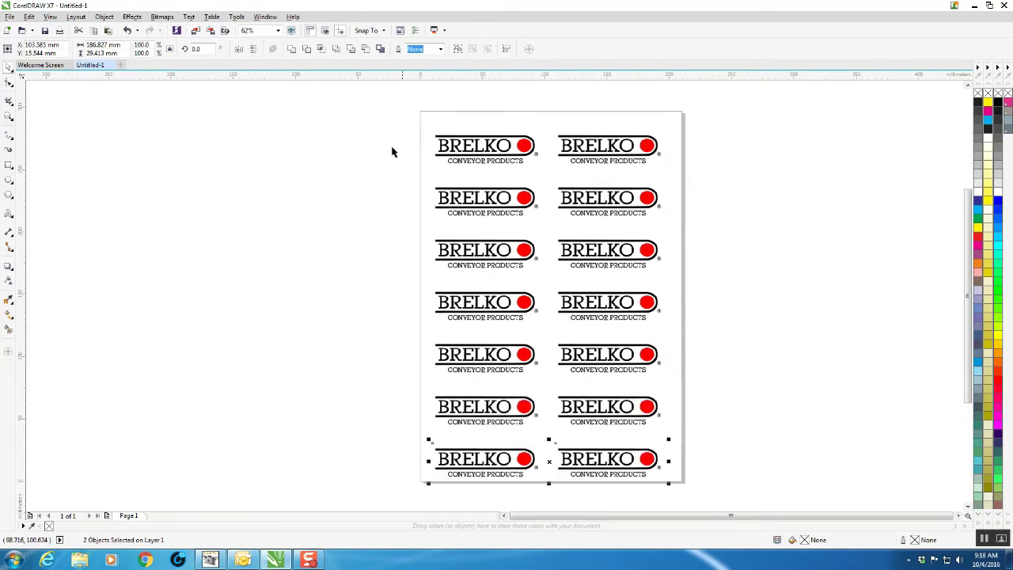
{"action": "left_click_drag", "start_coordinate": [385, 121], "coordinate": [739, 503]}
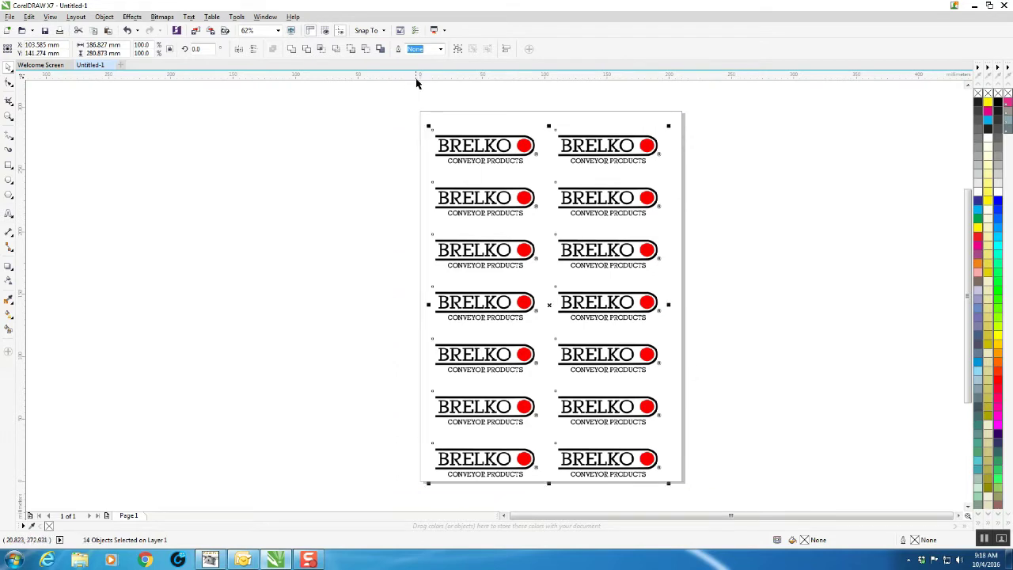
{"action": "left_click", "coordinate": [457, 49]}
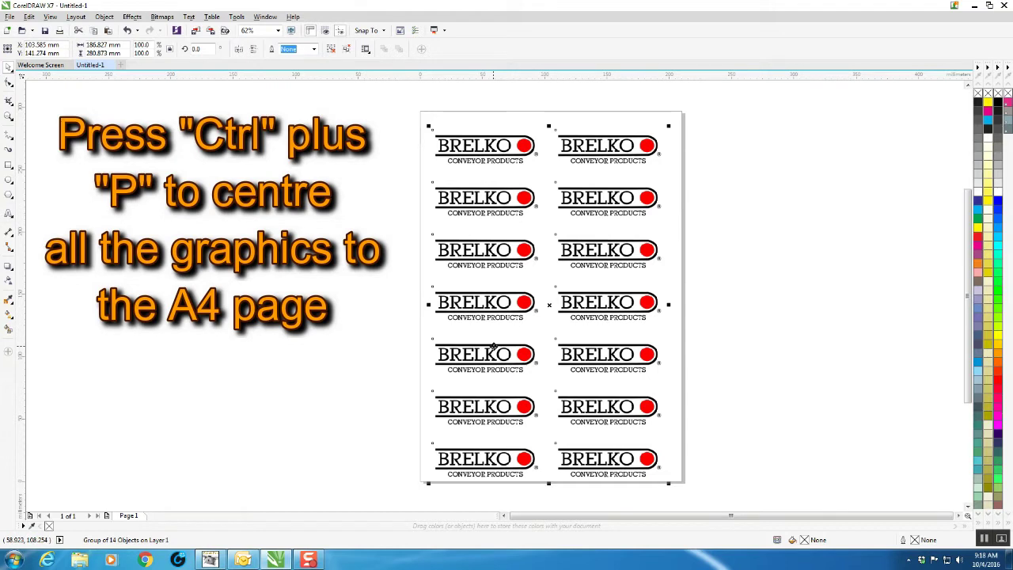
Centre the 14-logo group on the A4 page, mirror it horizontally, then flip it back.
{"action": "key", "text": "p"}
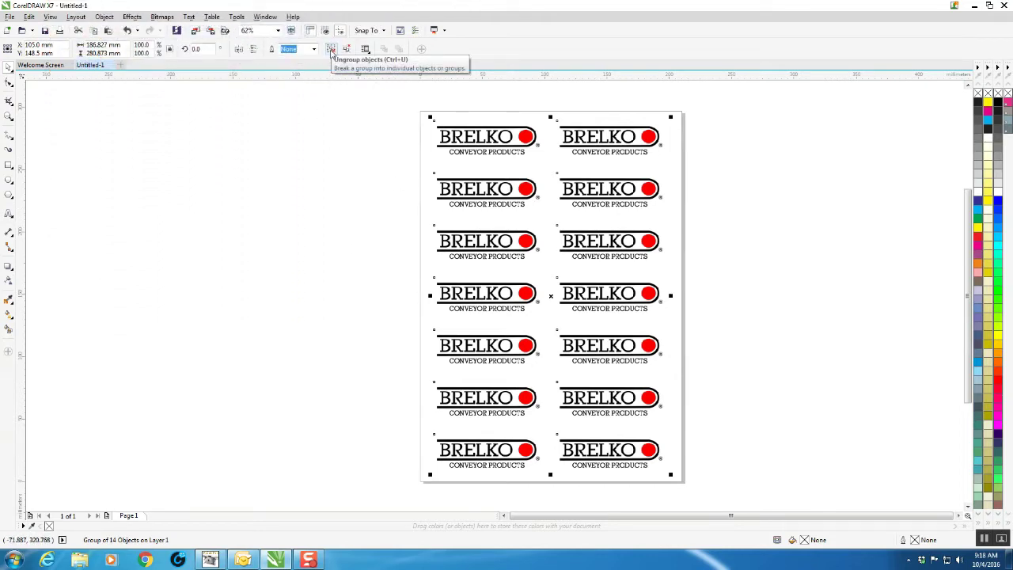
{"action": "left_click", "coordinate": [239, 50]}
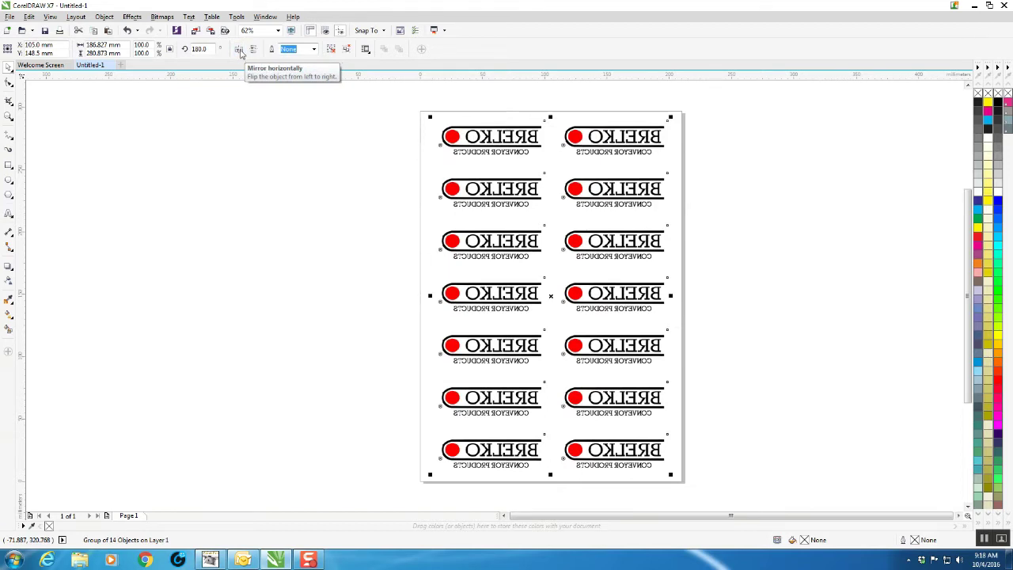
{"action": "left_click", "coordinate": [240, 50]}
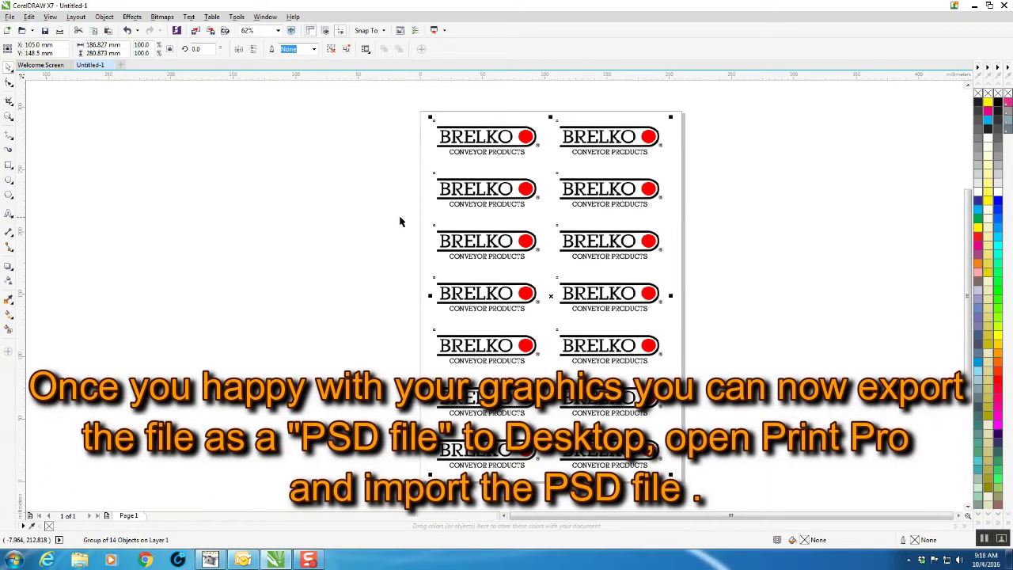
Start an export to the Desktop as PSD - Adobe Photoshop with file name 'test 23'.
{"action": "left_click", "coordinate": [10, 17]}
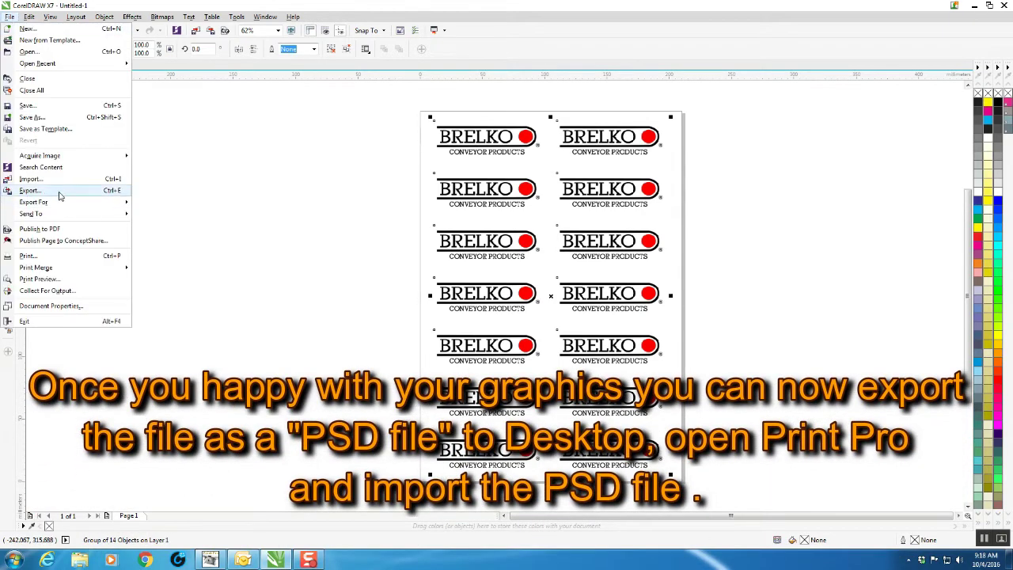
{"action": "left_click", "coordinate": [57, 191]}
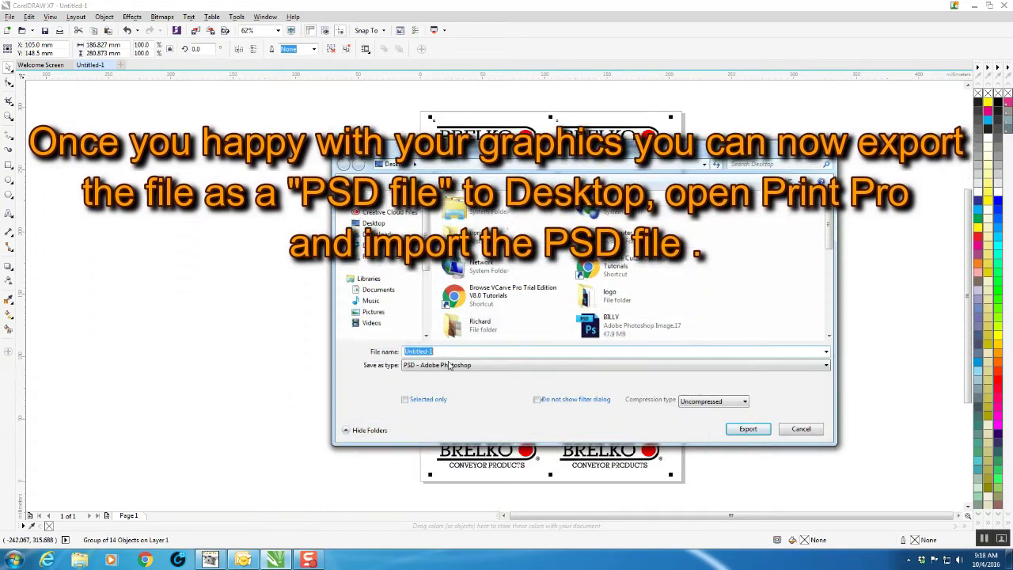
{"action": "left_click", "coordinate": [389, 355]}
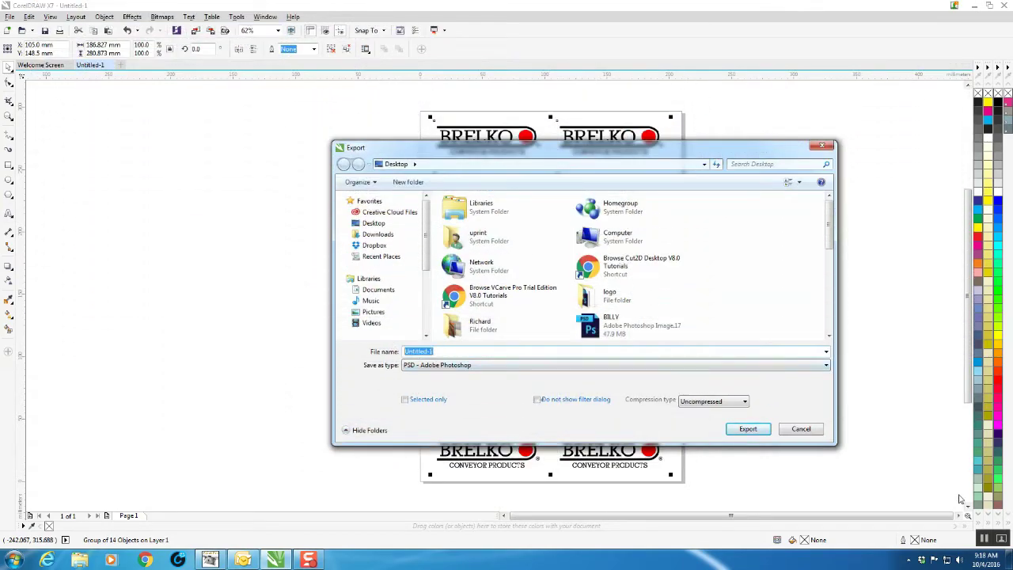
{"action": "key", "text": "BackSpace"}
{"action": "type", "text": "t"}
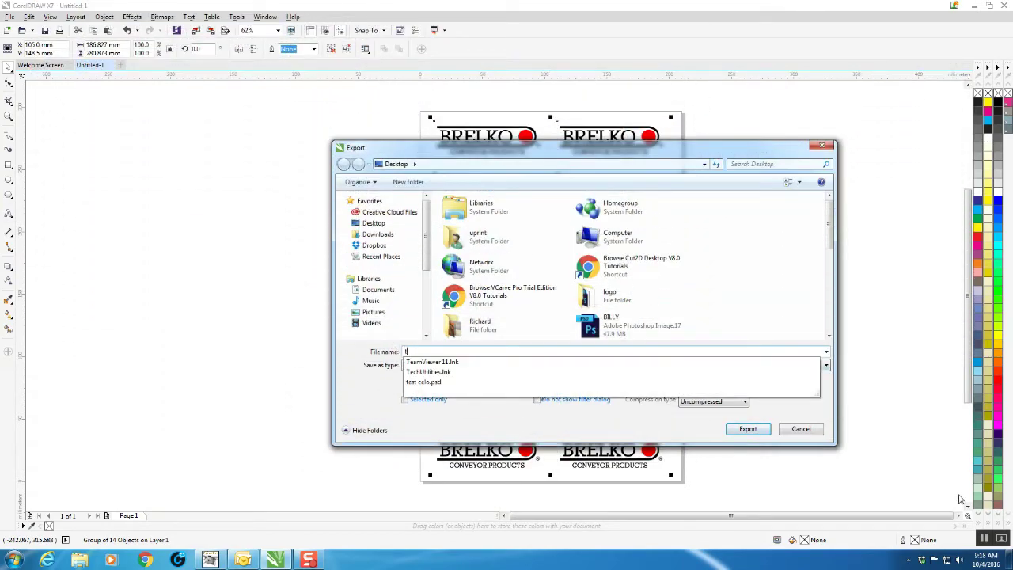
{"action": "type", "text": "est"}
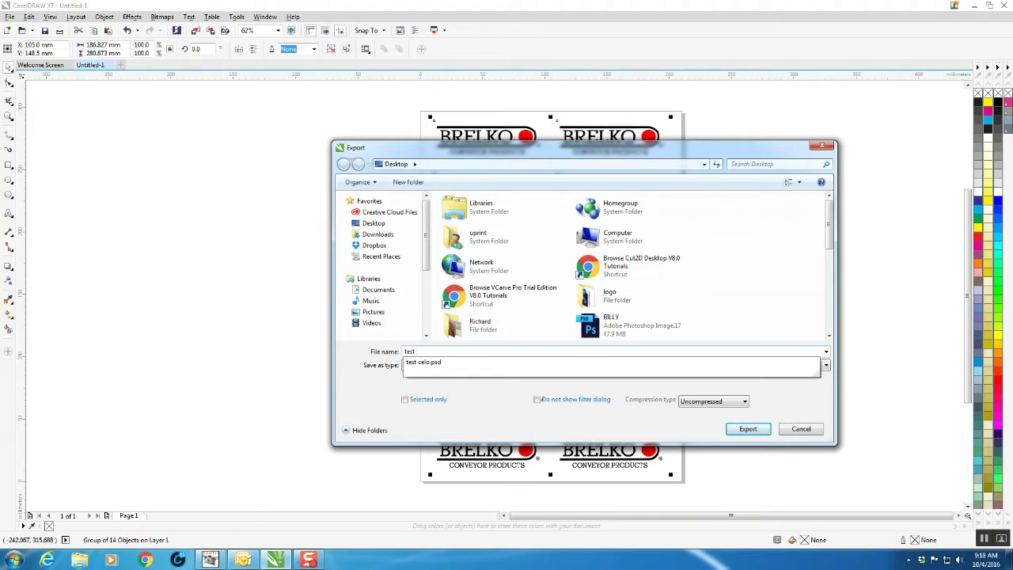
{"action": "type", "text": " 23"}
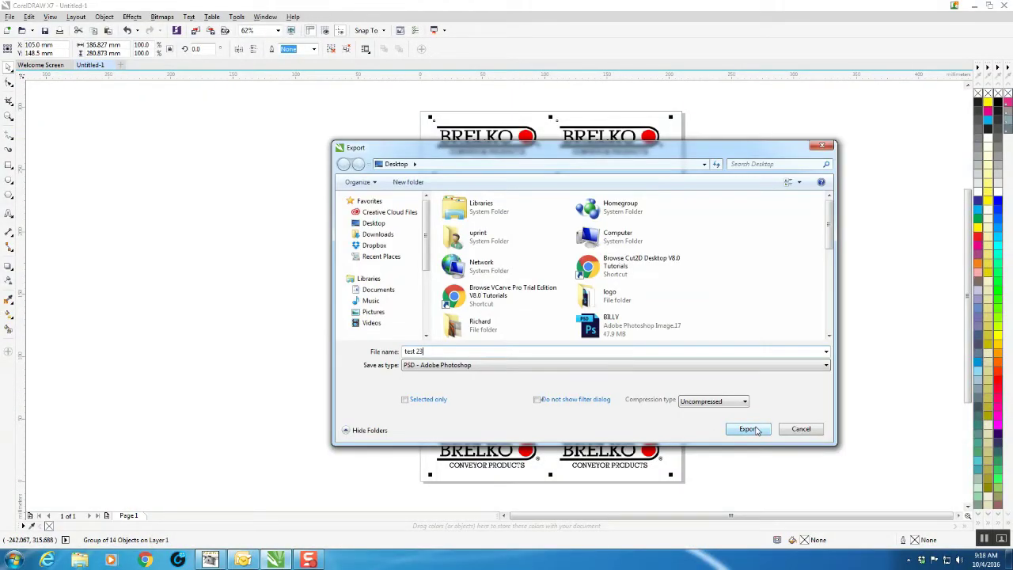
Export the PSD at 300 dpi in RGB Color (24-bit) with transparent background.
{"action": "left_click", "coordinate": [750, 431]}
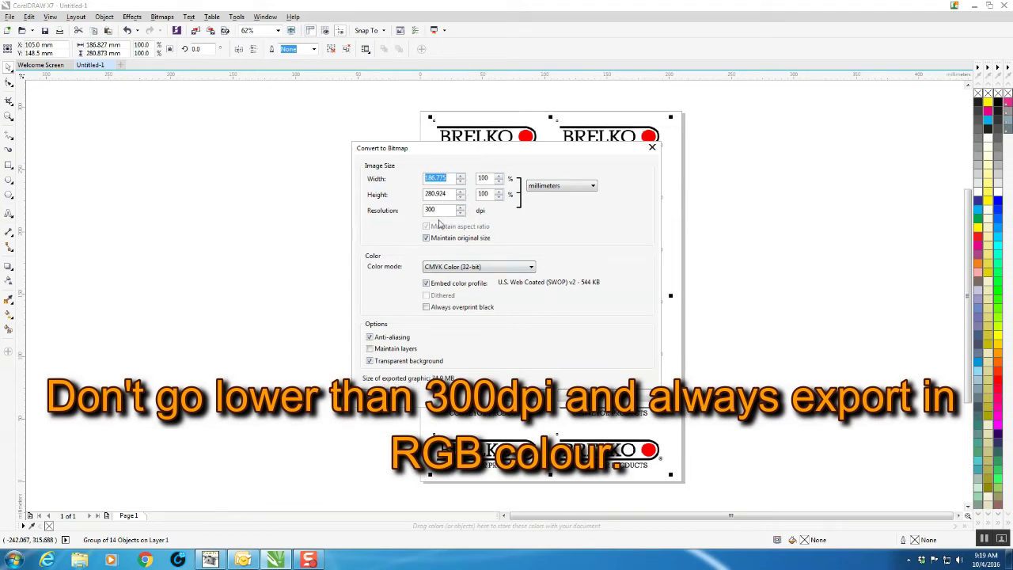
{"action": "left_click", "coordinate": [532, 269]}
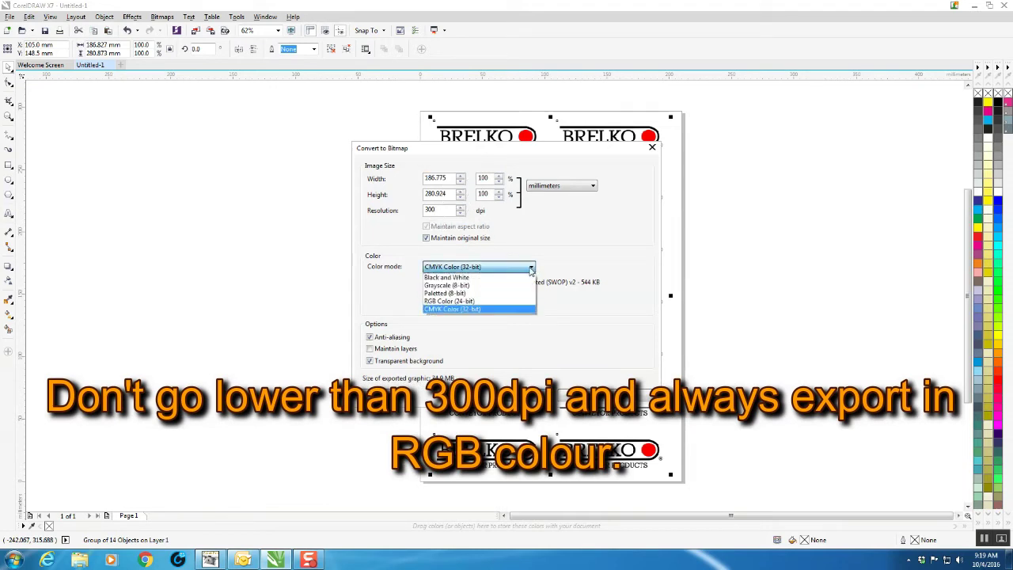
{"action": "left_click", "coordinate": [461, 301]}
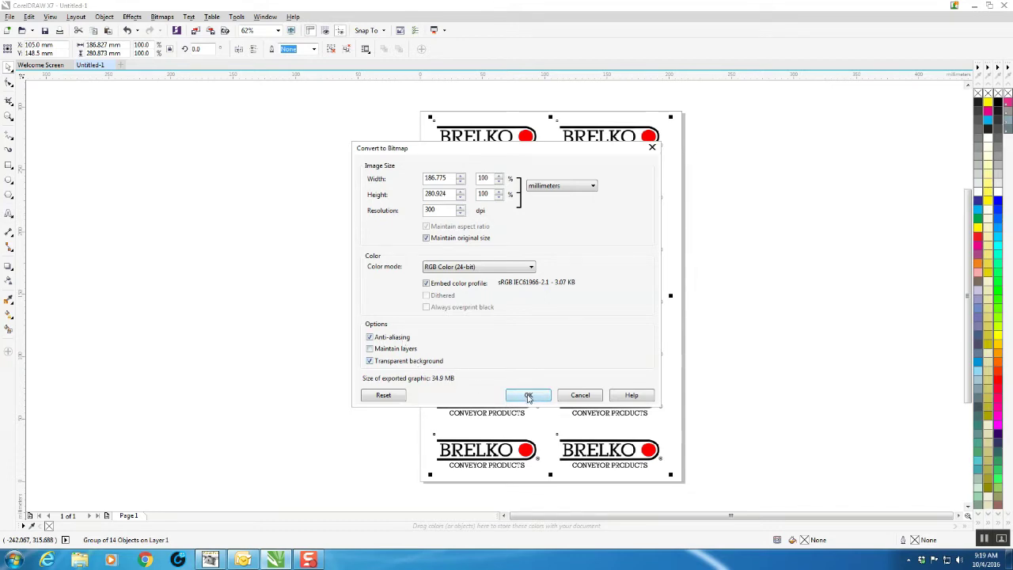
{"action": "left_click", "coordinate": [528, 395]}
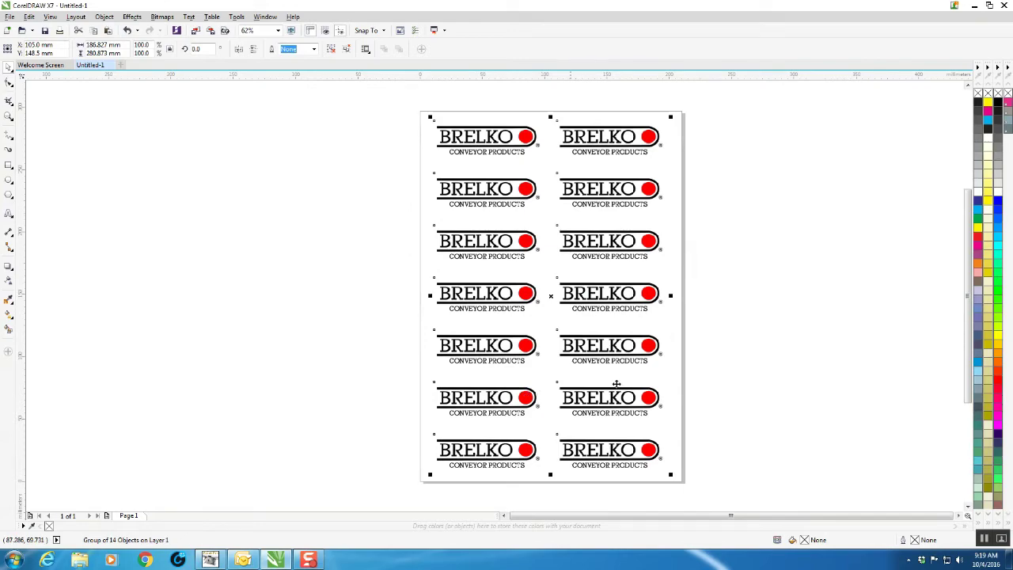
Switch to Print Pro, open test 23.psd from the Desktop, and maximize its window.
{"action": "left_click", "coordinate": [974, 6]}
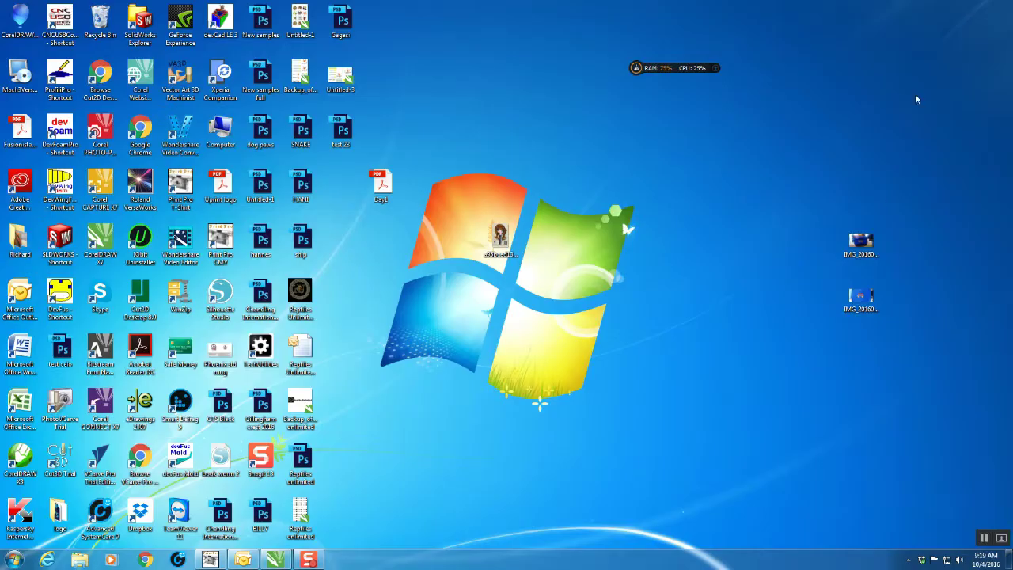
{"action": "left_click", "coordinate": [210, 559]}
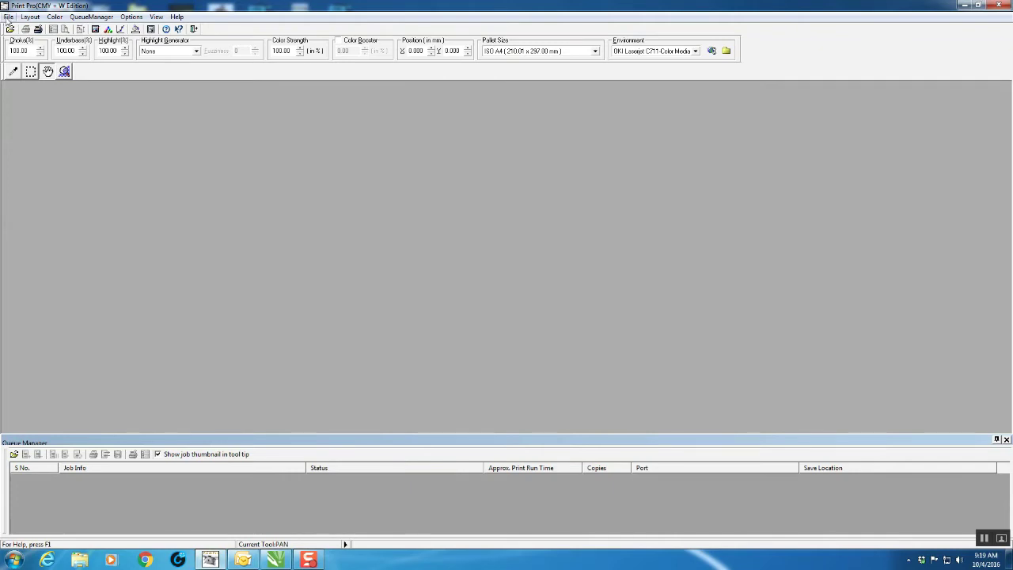
{"action": "left_click", "coordinate": [8, 17]}
{"action": "left_click", "coordinate": [30, 30]}
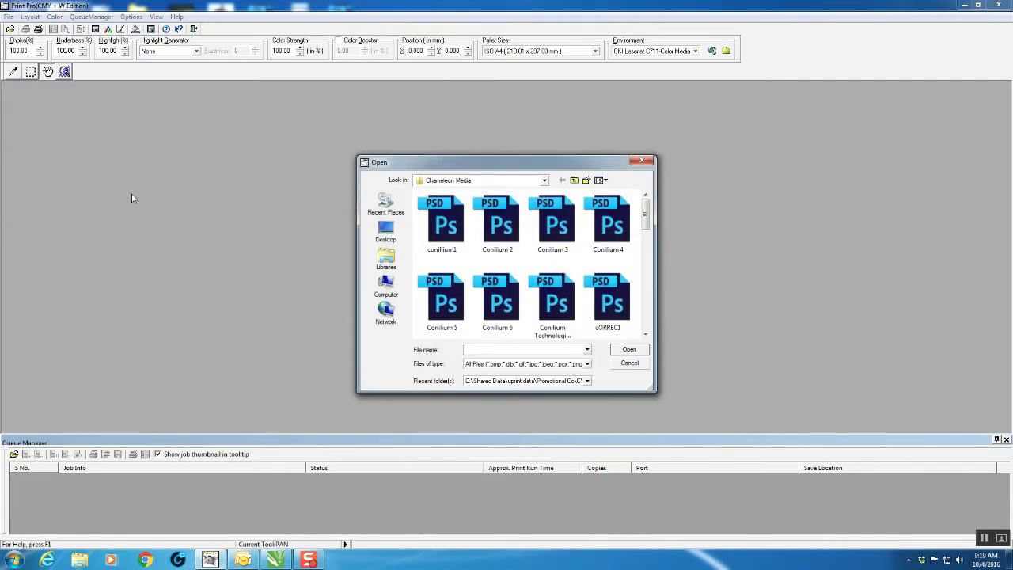
{"action": "left_click", "coordinate": [541, 182]}
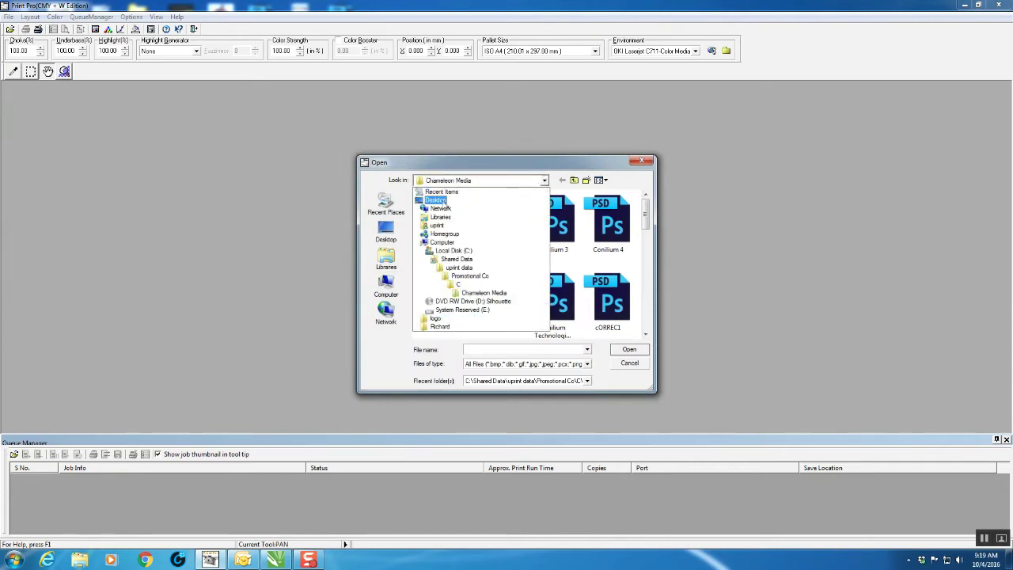
{"action": "left_click", "coordinate": [437, 200]}
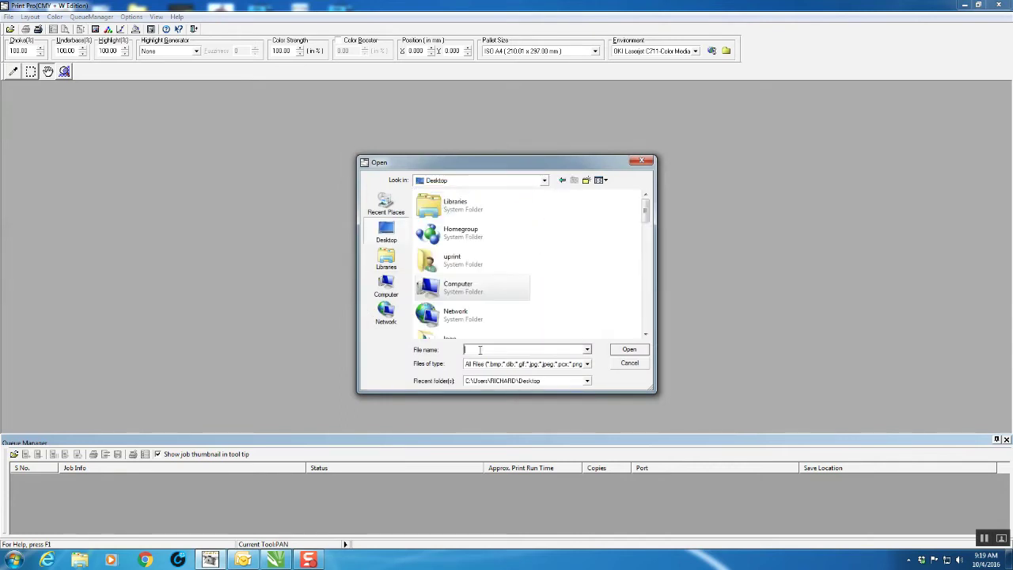
{"action": "left_click", "coordinate": [476, 351]}
{"action": "type", "text": "test"}
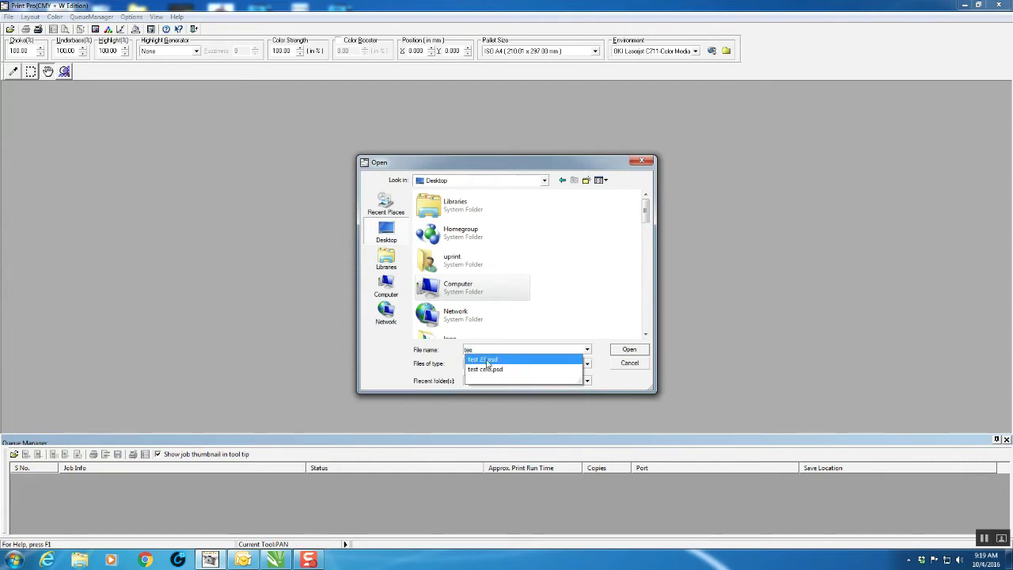
{"action": "left_click", "coordinate": [486, 360]}
{"action": "left_click", "coordinate": [625, 351]}
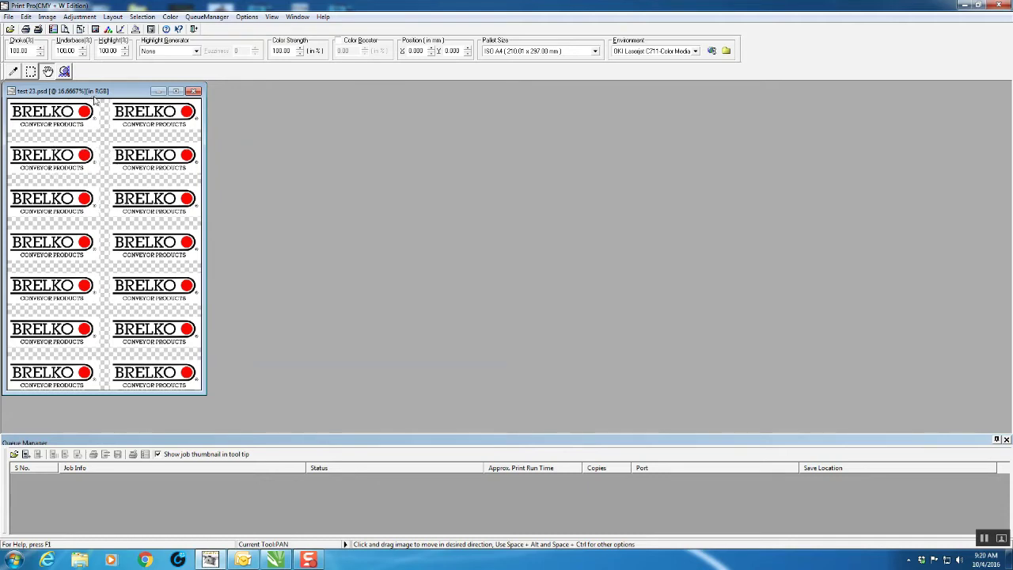
{"action": "left_click", "coordinate": [176, 91]}
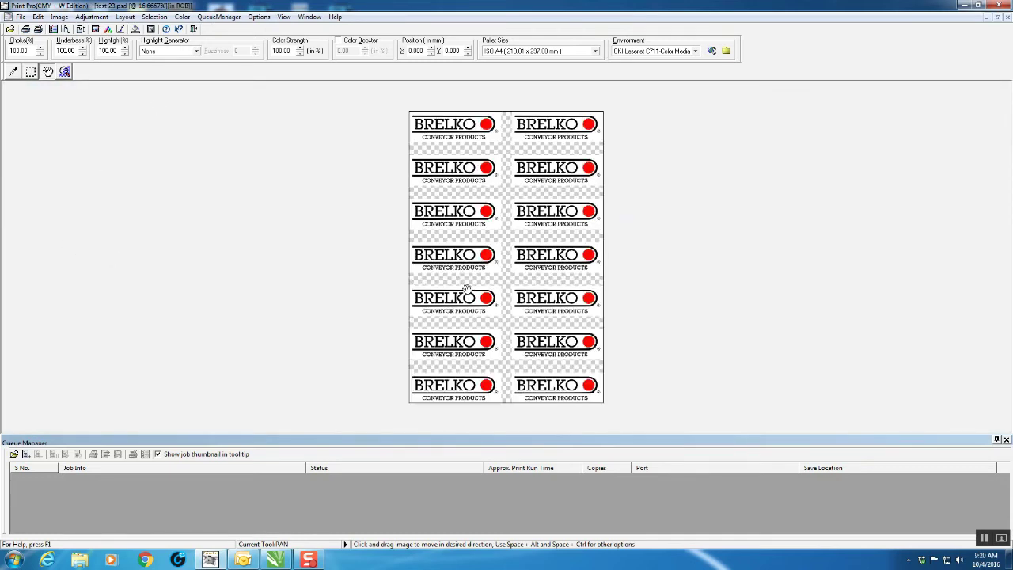
Zoom the logo sheet to fit, then zoom in to 100% on a single BRELKO logo.
{"action": "left_click", "coordinate": [64, 71]}
{"action": "left_click", "coordinate": [495, 201]}
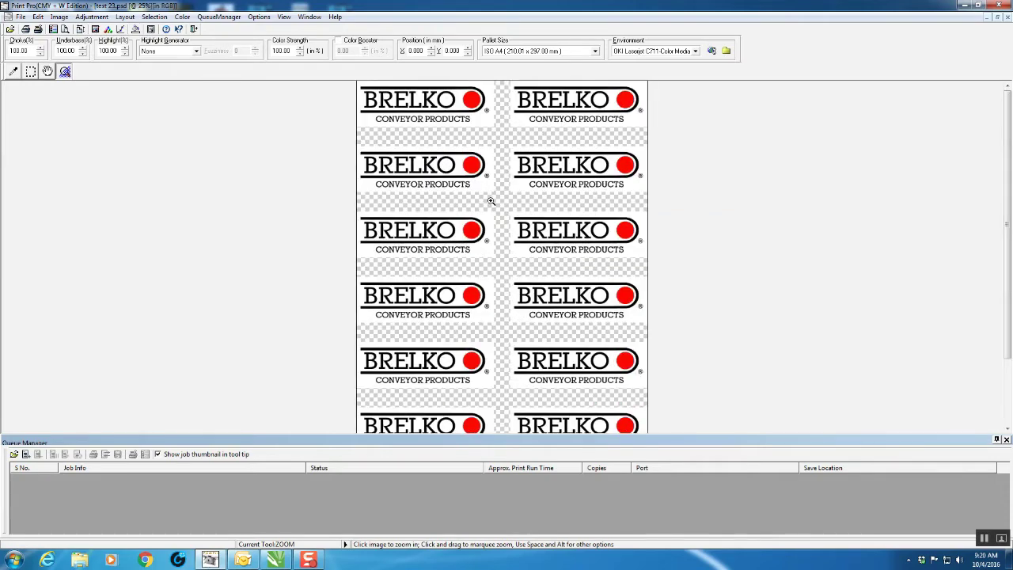
{"action": "left_click_drag", "start_coordinate": [491, 199], "coordinate": [471, 216]}
{"action": "right_click", "coordinate": [460, 221]}
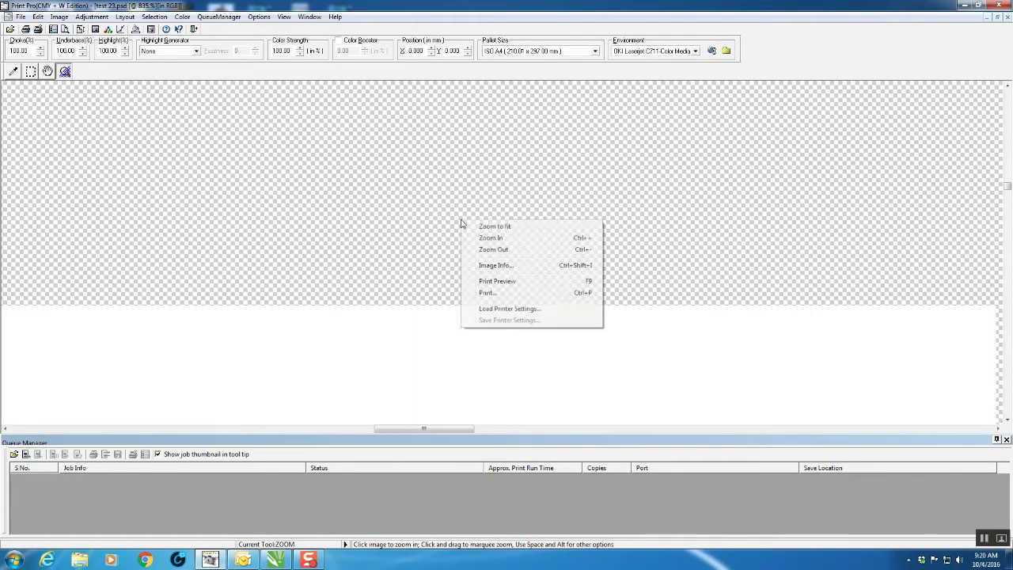
{"action": "left_click", "coordinate": [493, 227]}
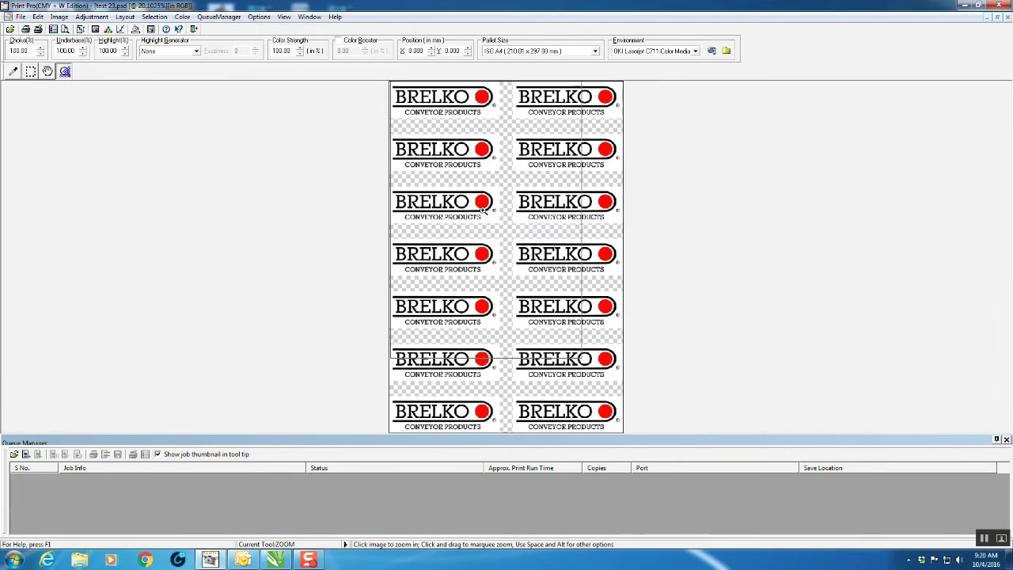
{"action": "left_click", "coordinate": [456, 235]}
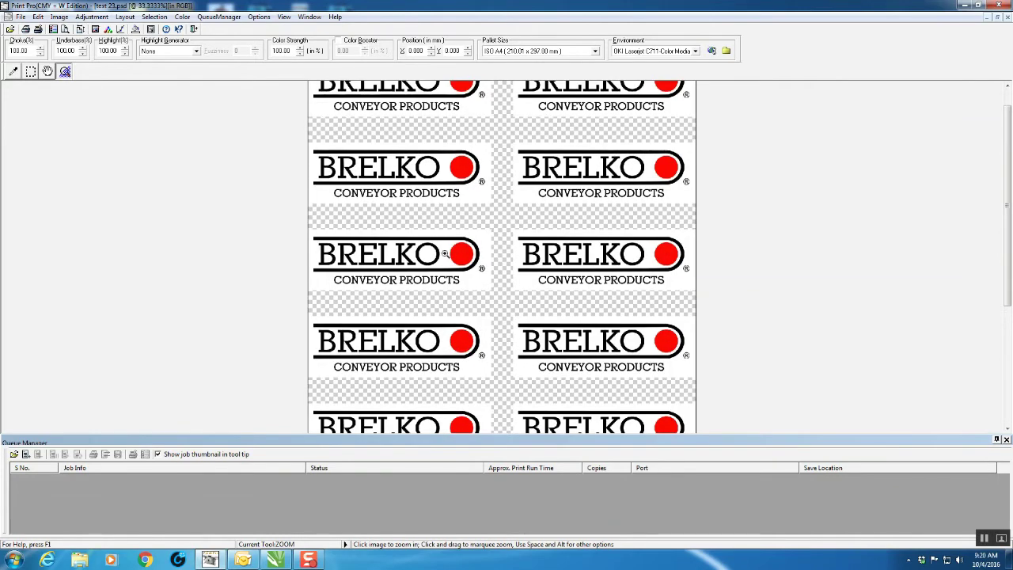
{"action": "left_click", "coordinate": [444, 254]}
{"action": "left_click", "coordinate": [299, 277]}
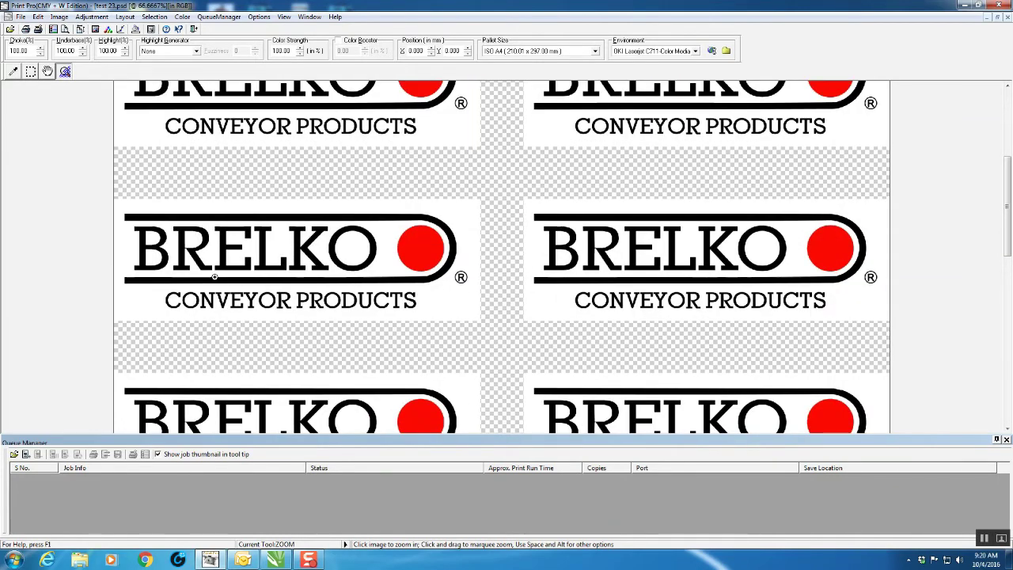
{"action": "left_click", "coordinate": [213, 276]}
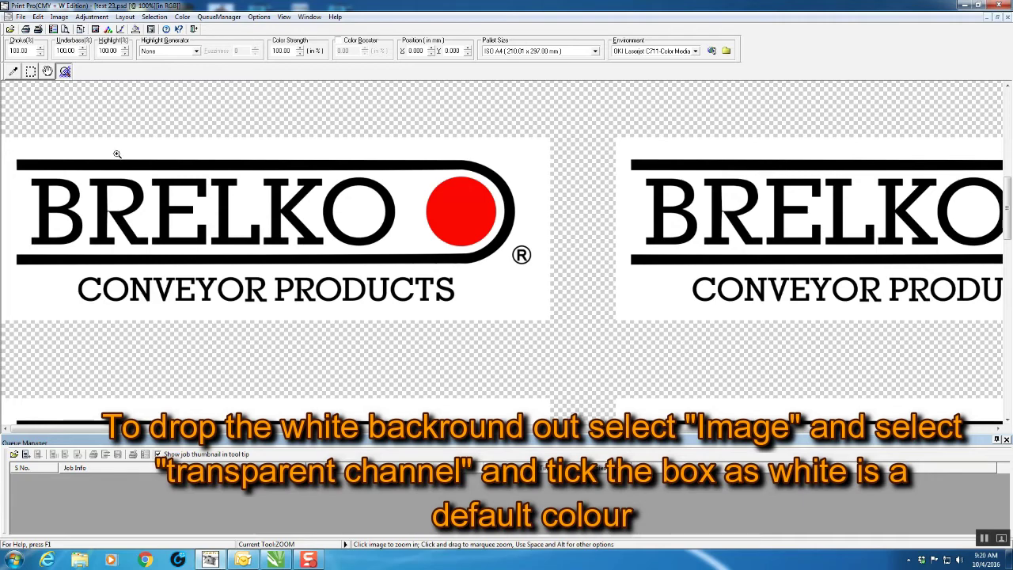
Open Add transparency channel from the Image menu, previewing white boxes dropped out at fuzziness 10.
{"action": "left_click", "coordinate": [22, 17]}
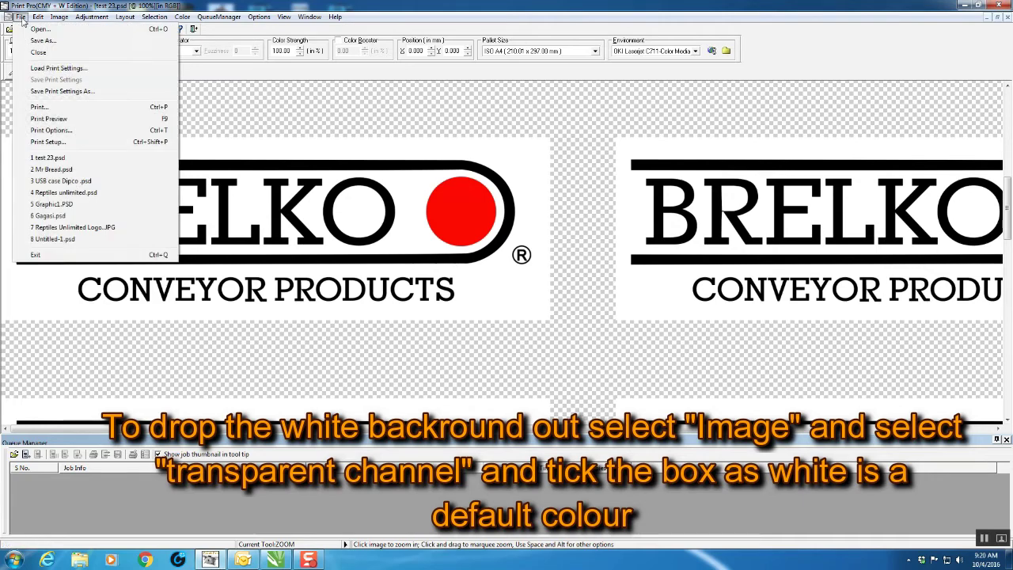
{"action": "left_click", "coordinate": [59, 17]}
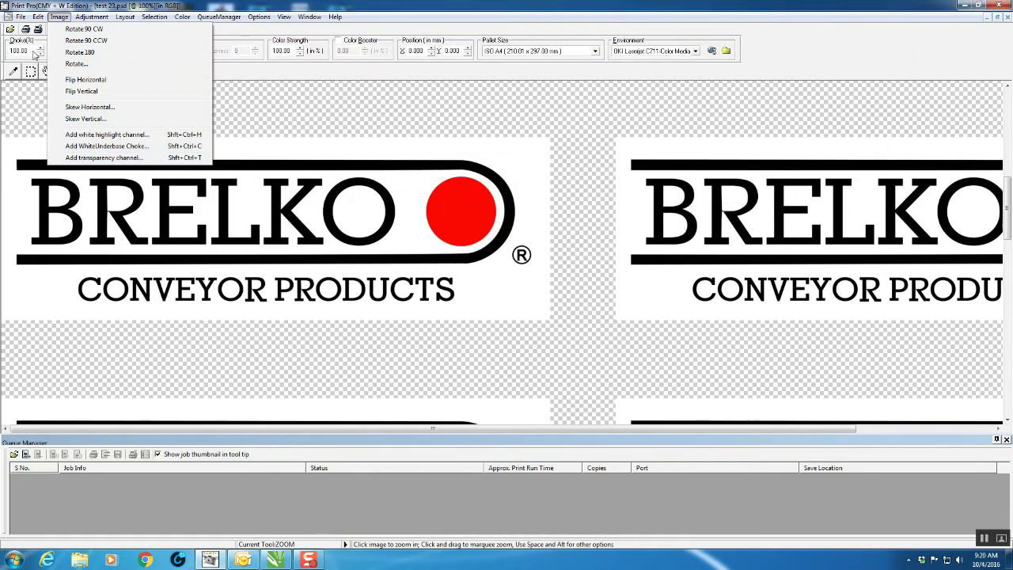
{"action": "left_click", "coordinate": [91, 157]}
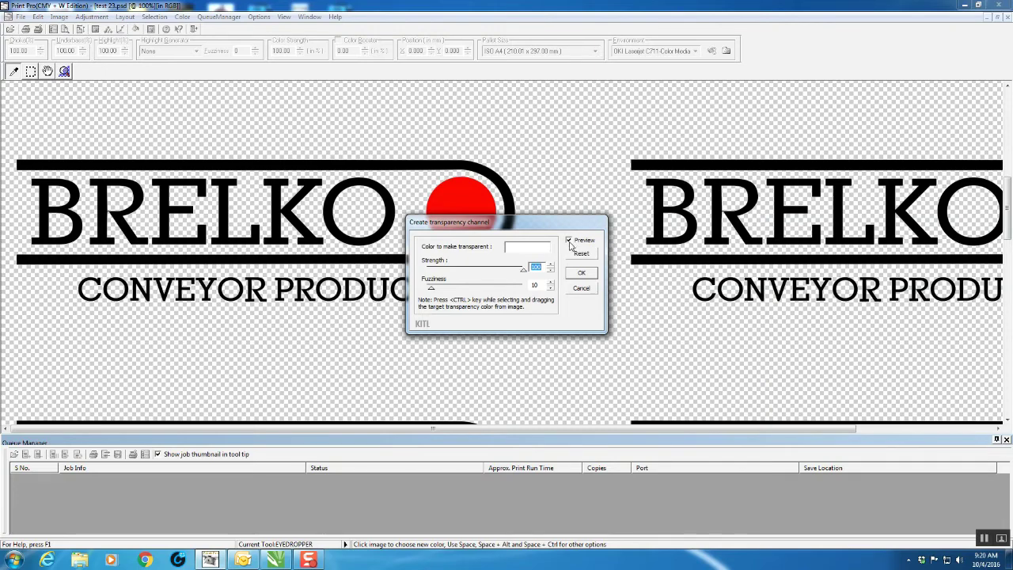
With preview off, sample the logos' red circle as the colour to make transparent and apply.
{"action": "left_click", "coordinate": [569, 241]}
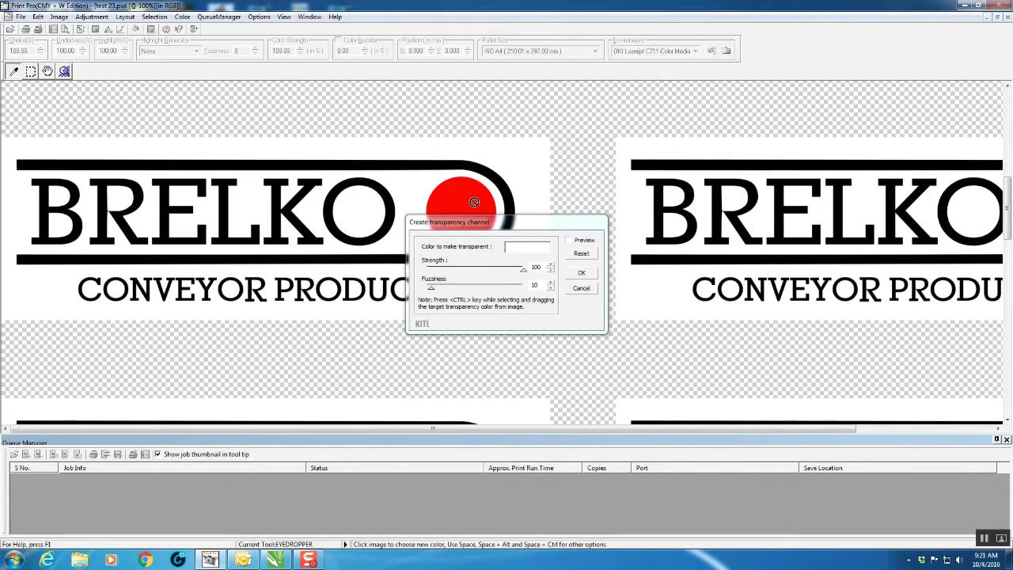
{"action": "left_click_drag", "start_coordinate": [474, 202], "coordinate": [523, 252]}
{"action": "left_click", "coordinate": [581, 273]}
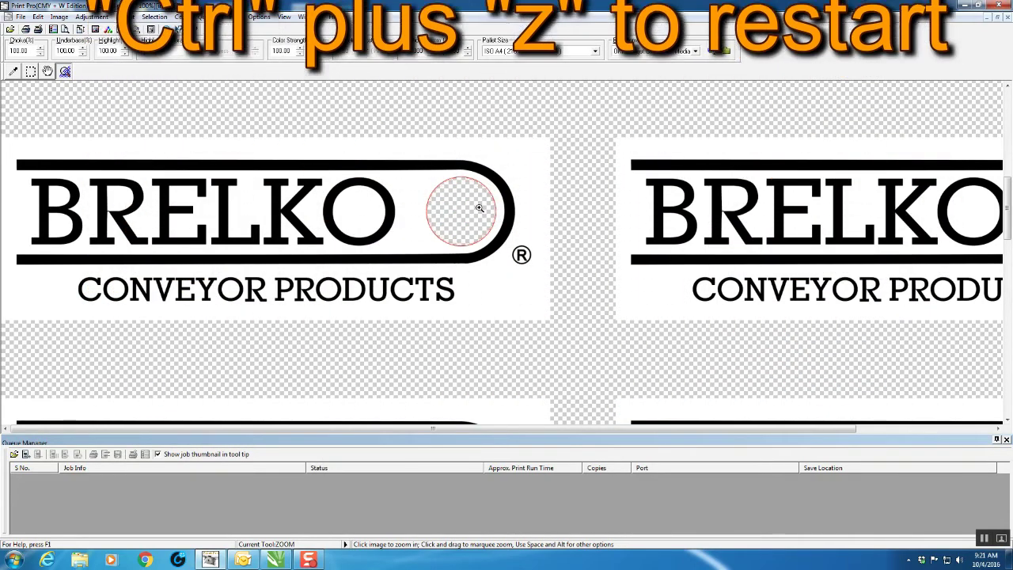
Undo the red-circle transparency and add a transparency channel that drops out white instead.
{"action": "key", "text": "ctrl+z"}
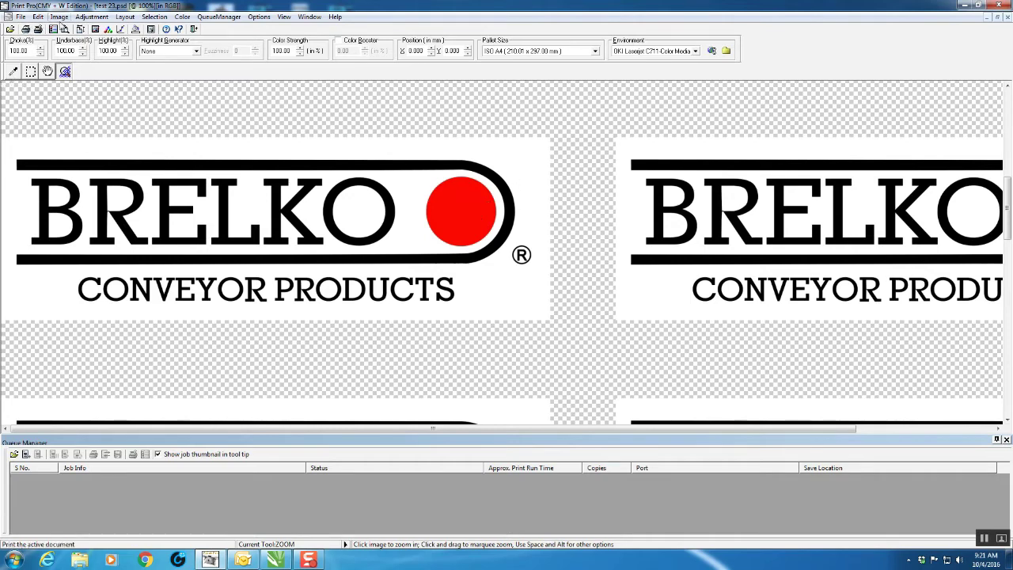
{"action": "left_click", "coordinate": [61, 17]}
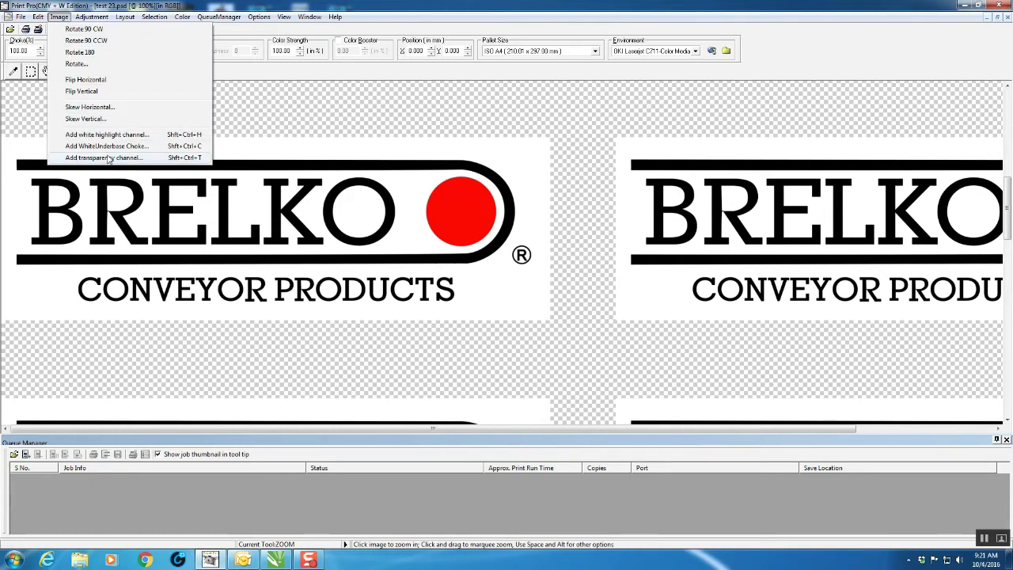
{"action": "left_click", "coordinate": [109, 158]}
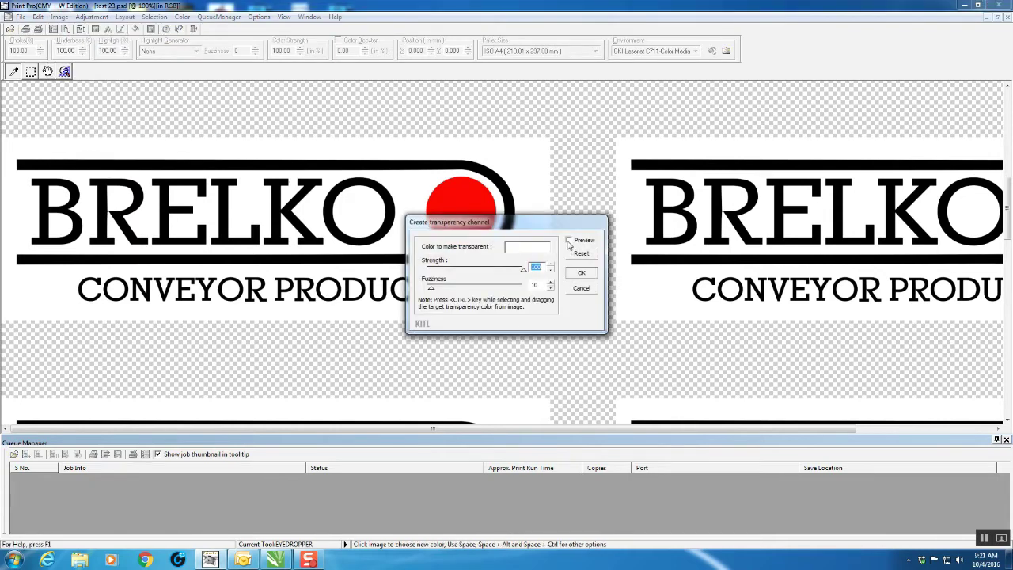
{"action": "left_click", "coordinate": [569, 240]}
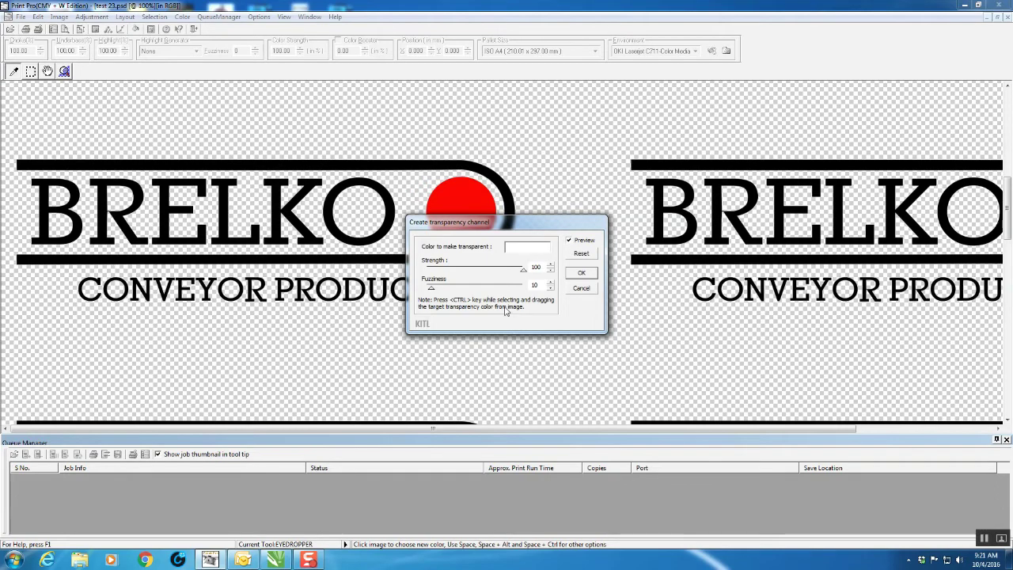
{"action": "left_click", "coordinate": [581, 272]}
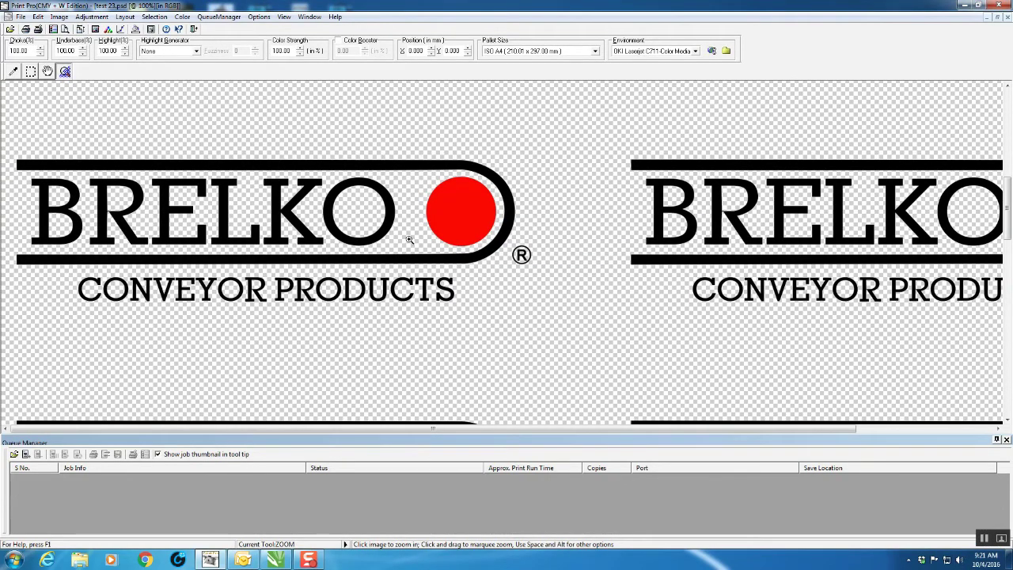
Zoom to fit so all 14 BRELKO logos on transparency are visible.
{"action": "scroll", "coordinate": [381, 246], "scroll_direction": "down", "scroll_amount": 1}
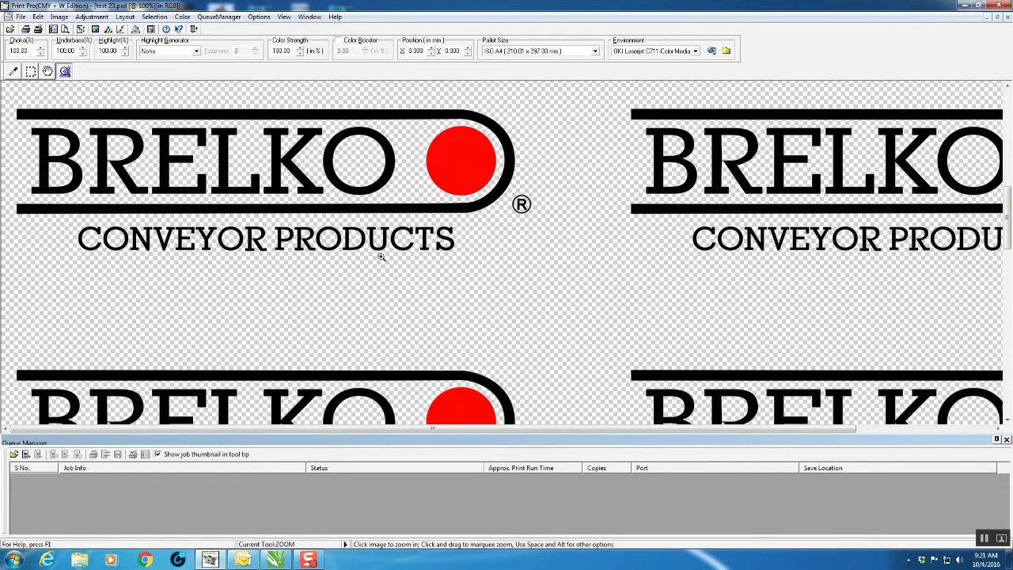
{"action": "scroll", "coordinate": [395, 243], "scroll_direction": "up", "scroll_amount": 1}
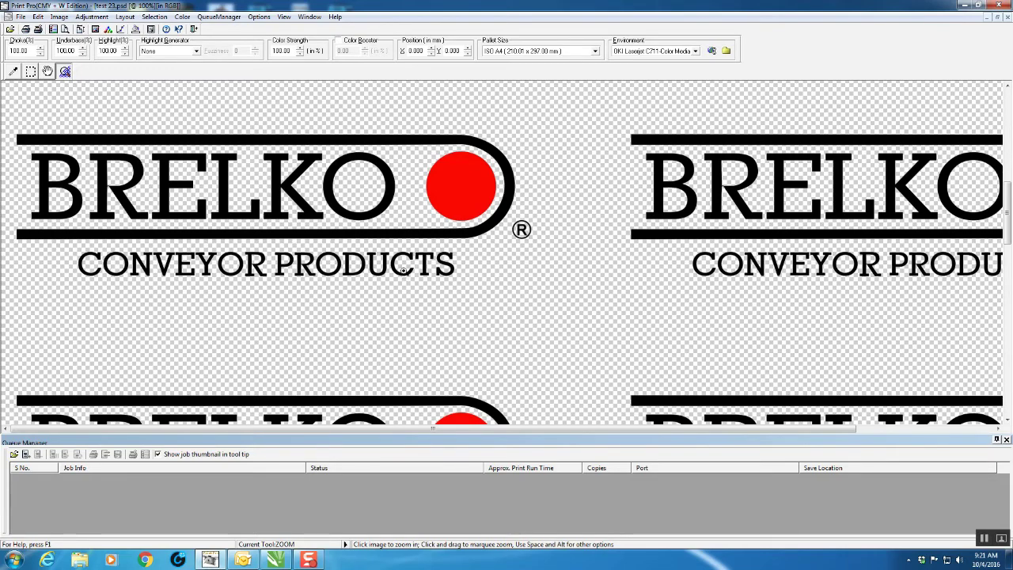
{"action": "right_click", "coordinate": [494, 256]}
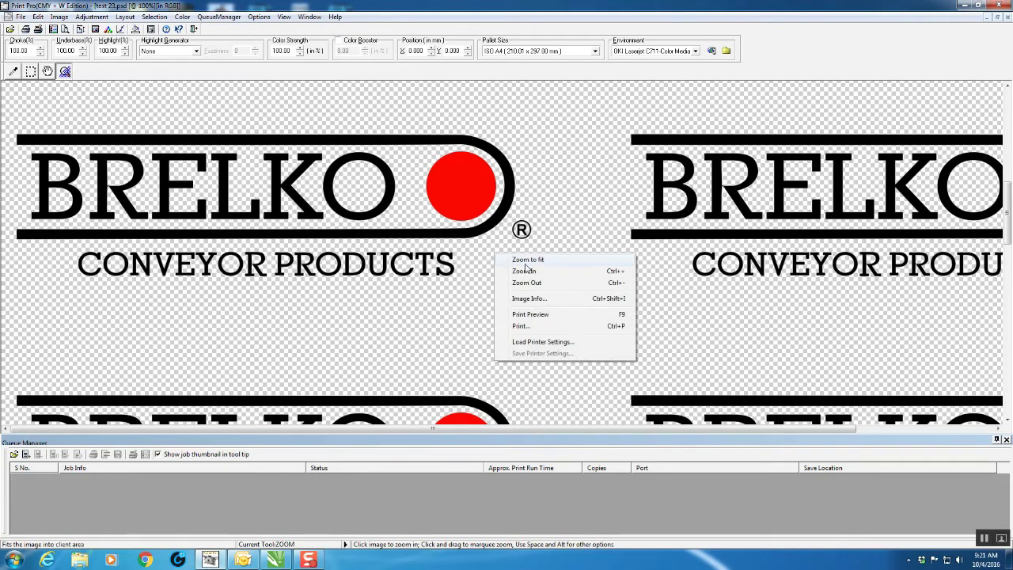
{"action": "left_click", "coordinate": [522, 263]}
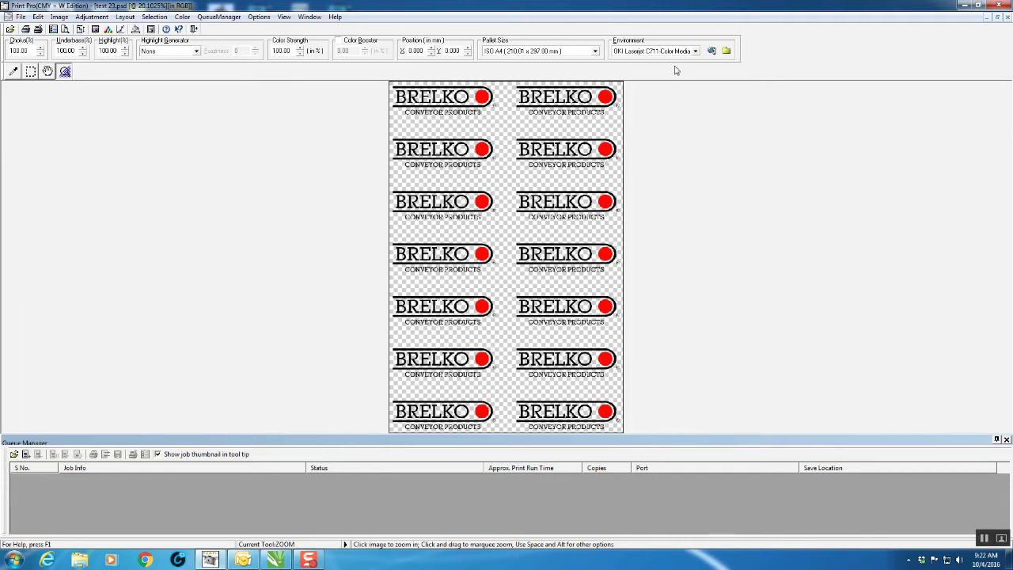
{"action": "left_click", "coordinate": [696, 52]}
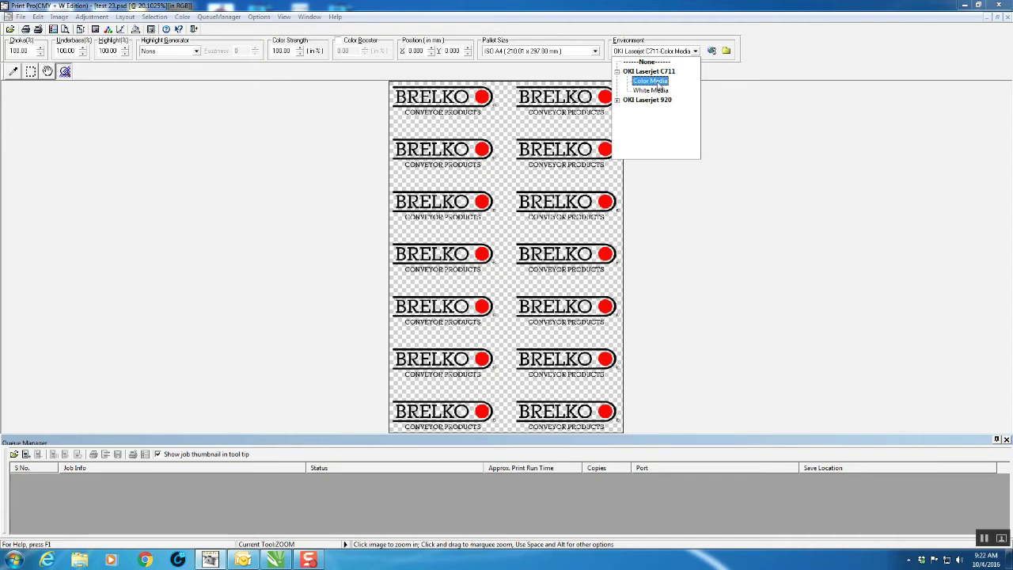
{"action": "left_click", "coordinate": [658, 83]}
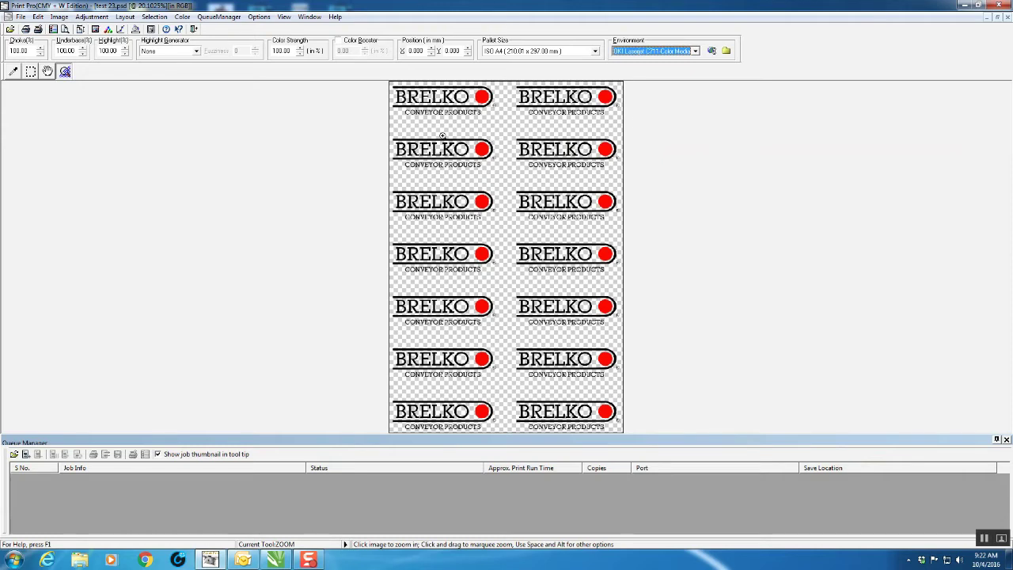
{"action": "left_click", "coordinate": [695, 51]}
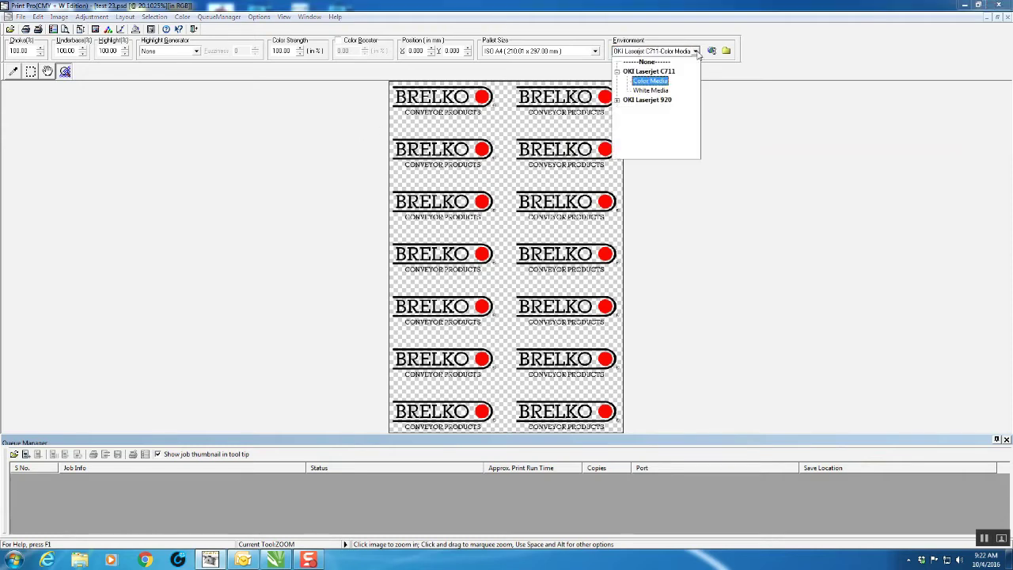
{"action": "left_click", "coordinate": [658, 83]}
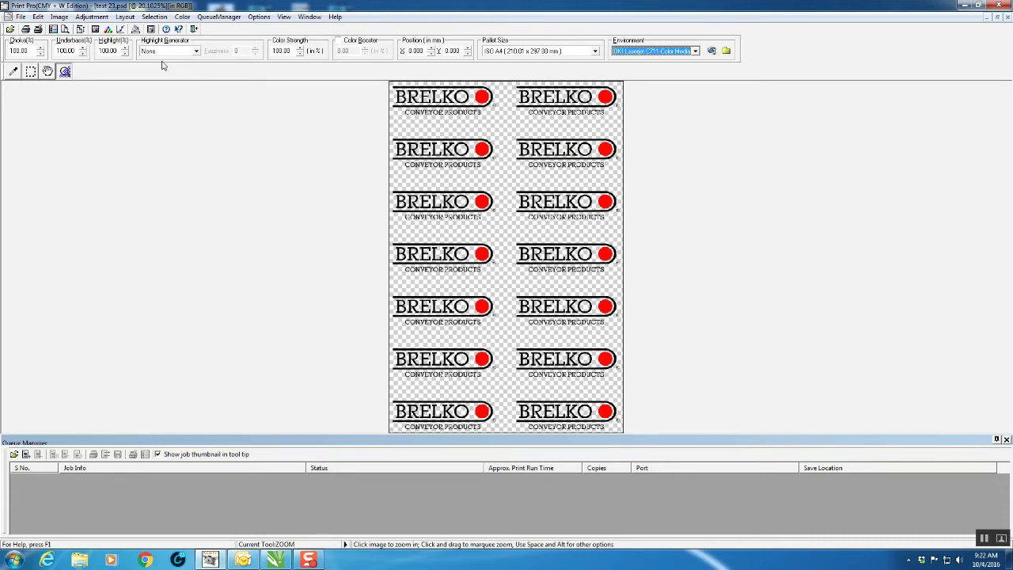
{"action": "left_click", "coordinate": [66, 51]}
{"action": "double_click", "coordinate": [19, 51]}
Set Underbase to 0, keeping Highlight at 100 and Highlight Generator at None.
{"action": "left_click", "coordinate": [30, 51]}
{"action": "left_click", "coordinate": [71, 50]}
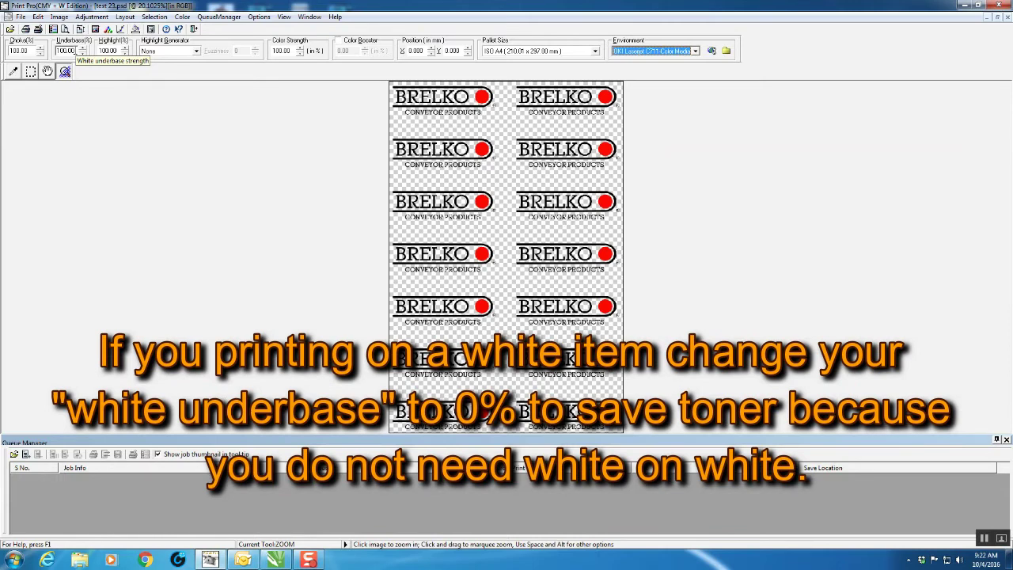
{"action": "double_click", "coordinate": [65, 51]}
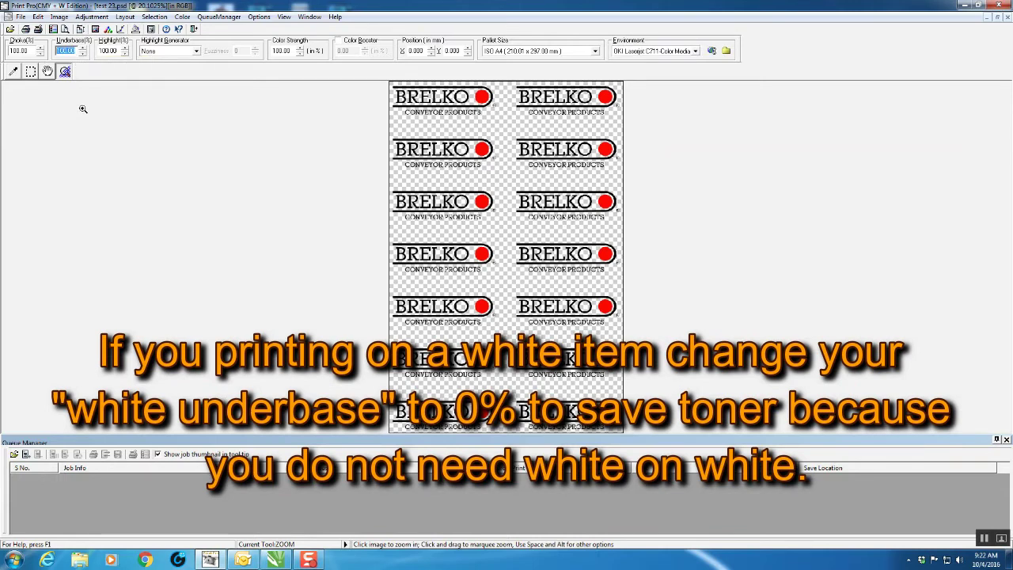
{"action": "type", "text": "0"}
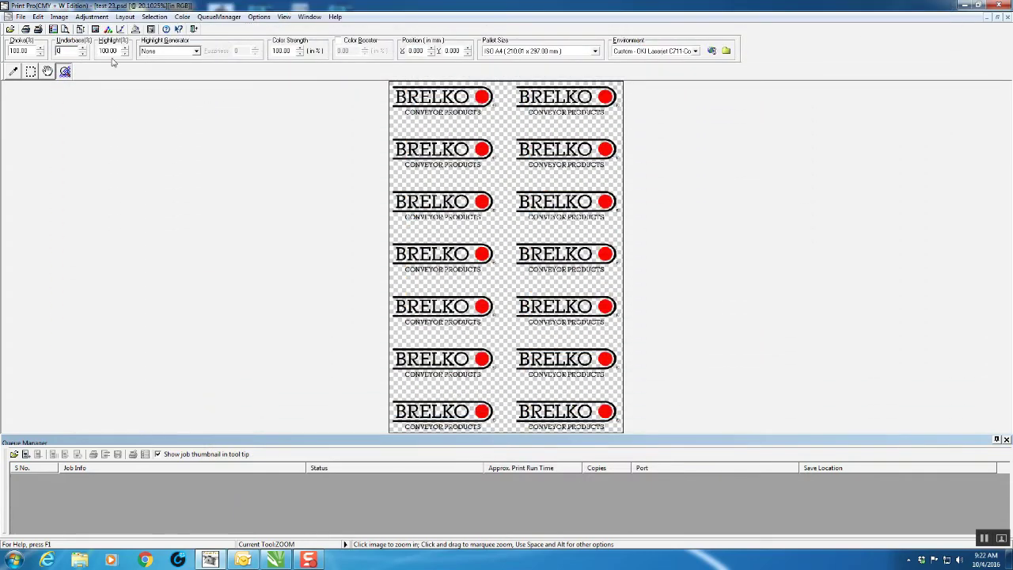
{"action": "left_click", "coordinate": [119, 50]}
{"action": "left_click", "coordinate": [196, 51]}
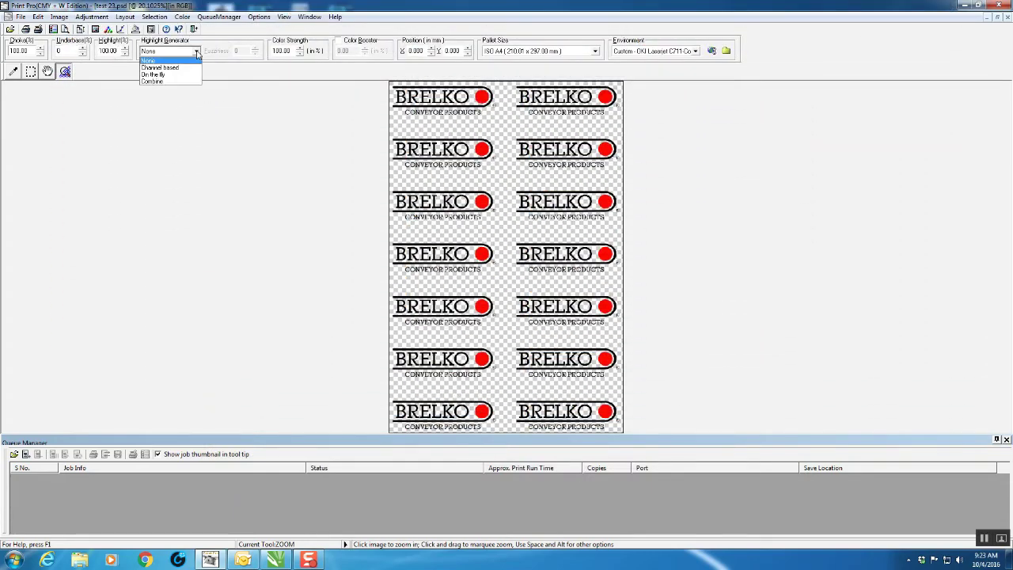
{"action": "left_click", "coordinate": [161, 61]}
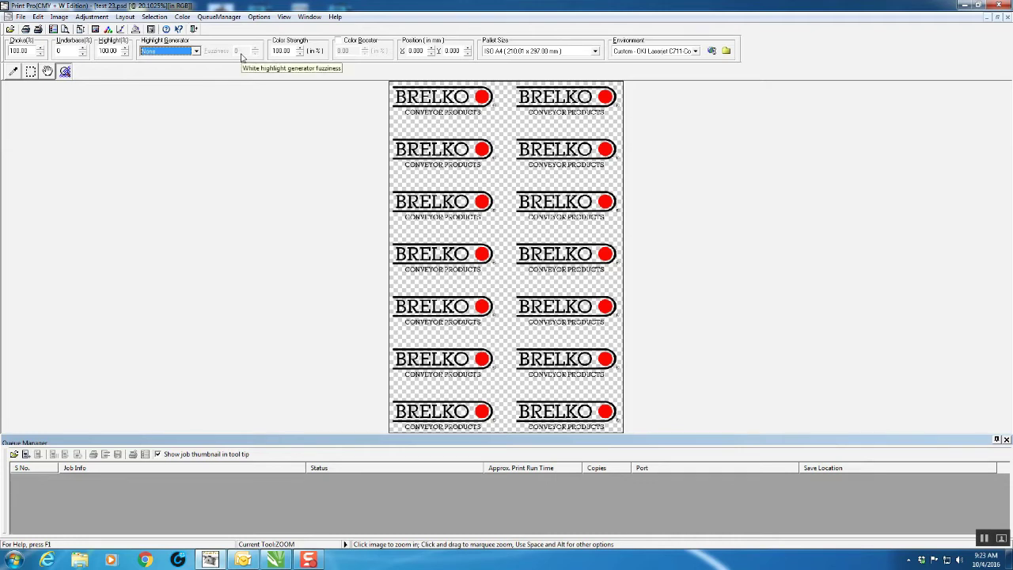
{"action": "left_click", "coordinate": [195, 51]}
{"action": "left_click", "coordinate": [162, 70]}
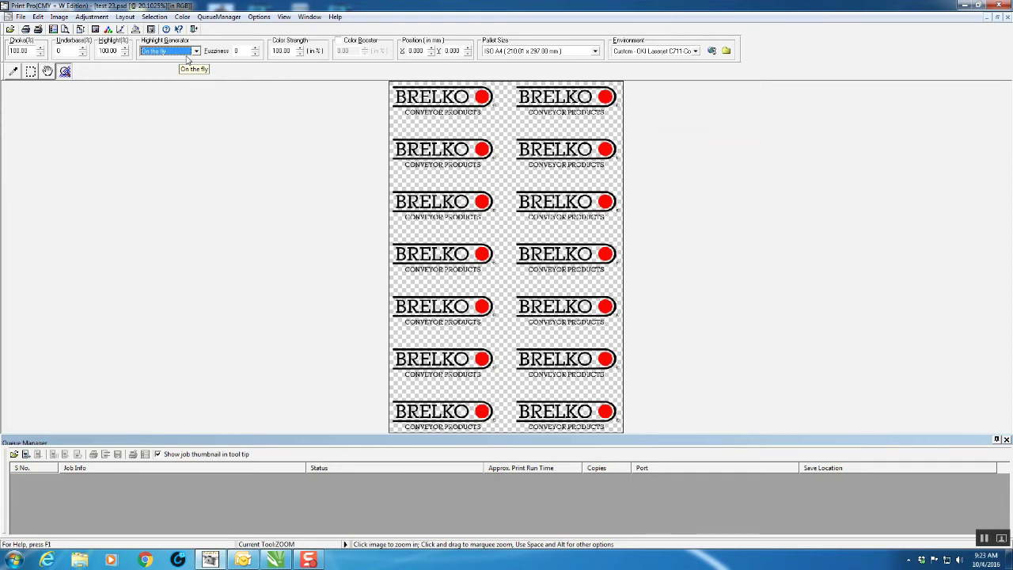
{"action": "left_click", "coordinate": [195, 51]}
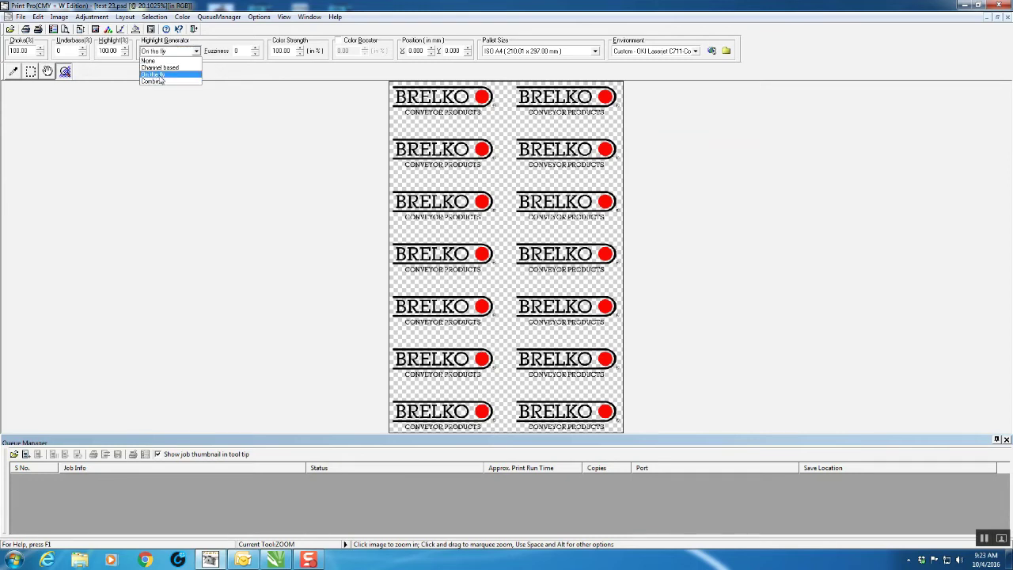
{"action": "left_click", "coordinate": [161, 61]}
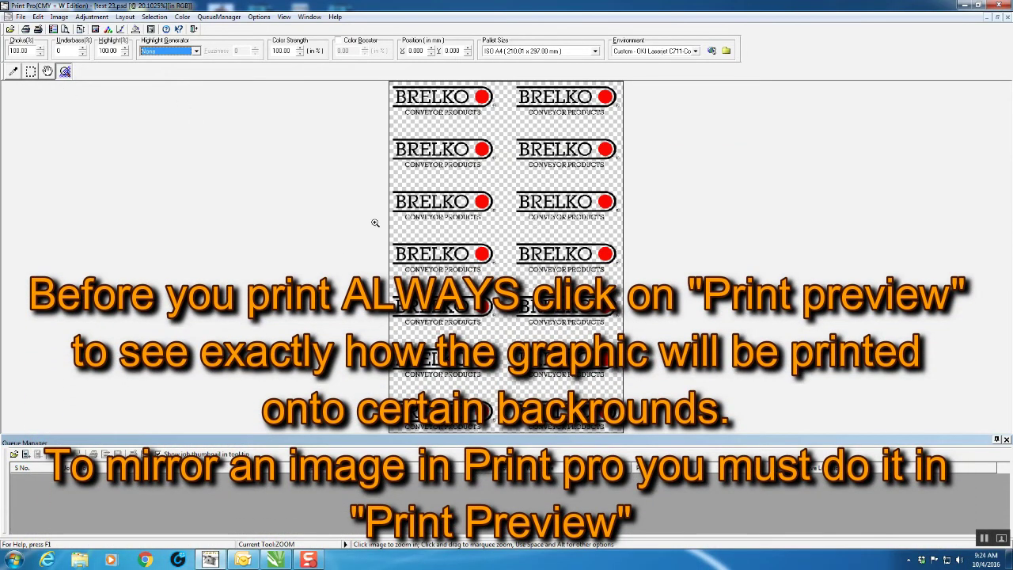
Open the print preview of test 23.psd and set its background colour to white.
{"action": "left_click", "coordinate": [23, 17]}
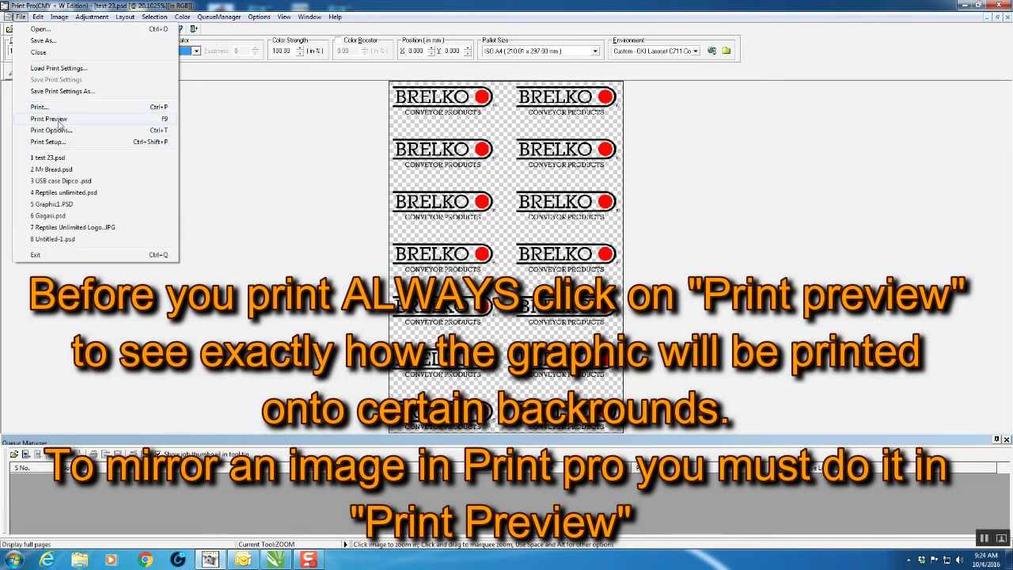
{"action": "left_click", "coordinate": [58, 121]}
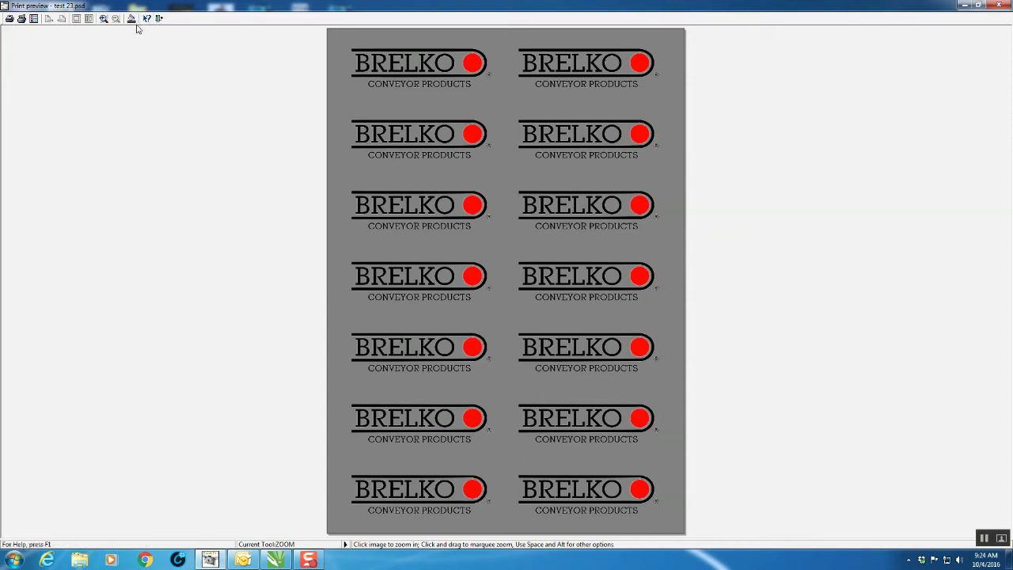
{"action": "left_click", "coordinate": [132, 18]}
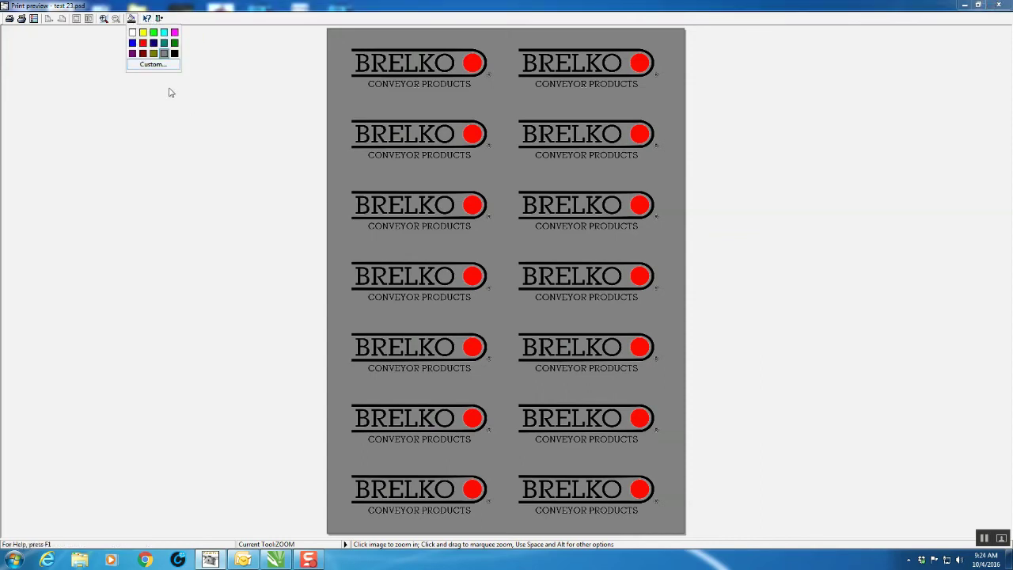
{"action": "left_click", "coordinate": [133, 32]}
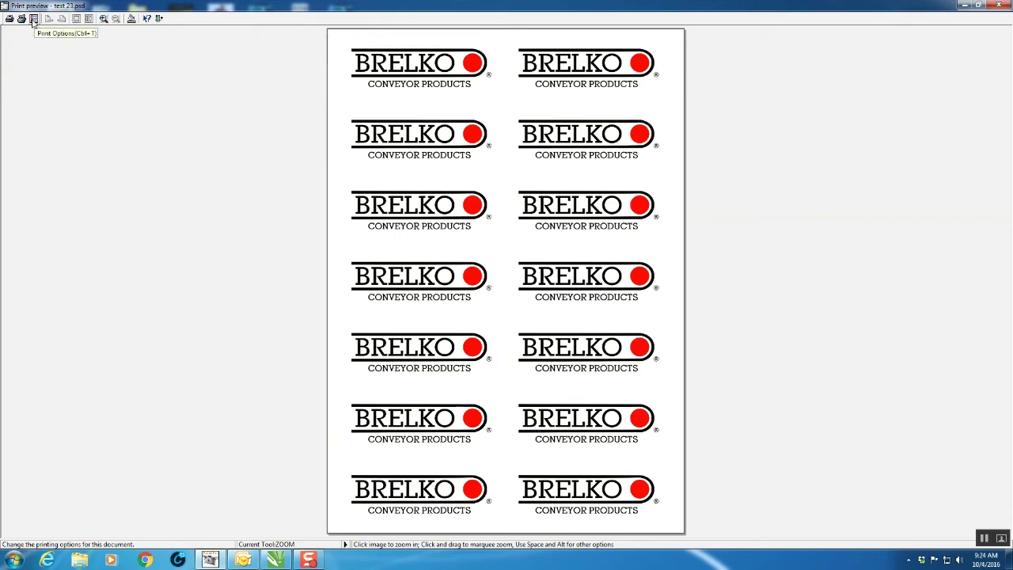
Turn on Mirror Image in the print options to flip the 14-logo sheet.
{"action": "left_click", "coordinate": [33, 19]}
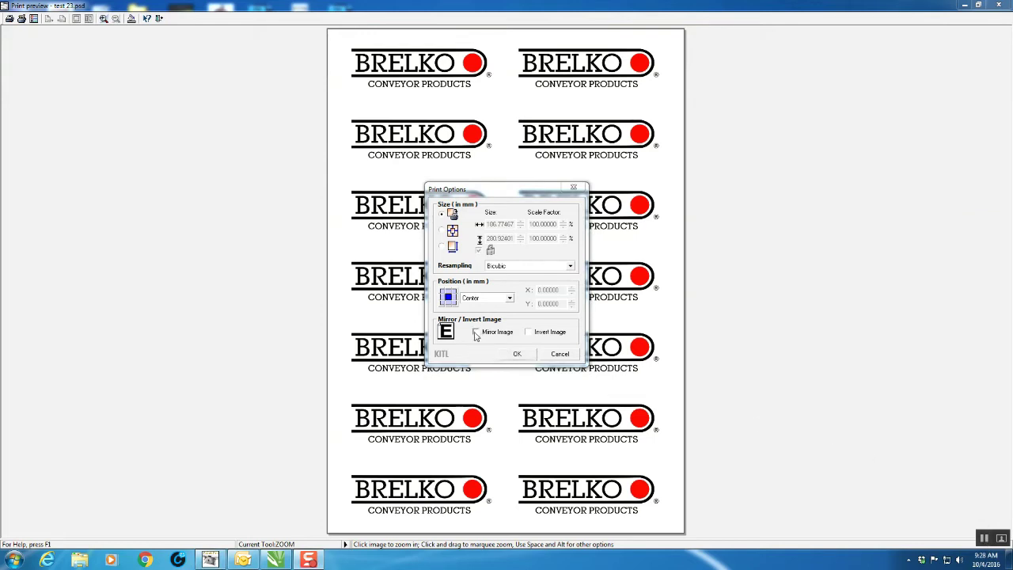
{"action": "left_click", "coordinate": [476, 333]}
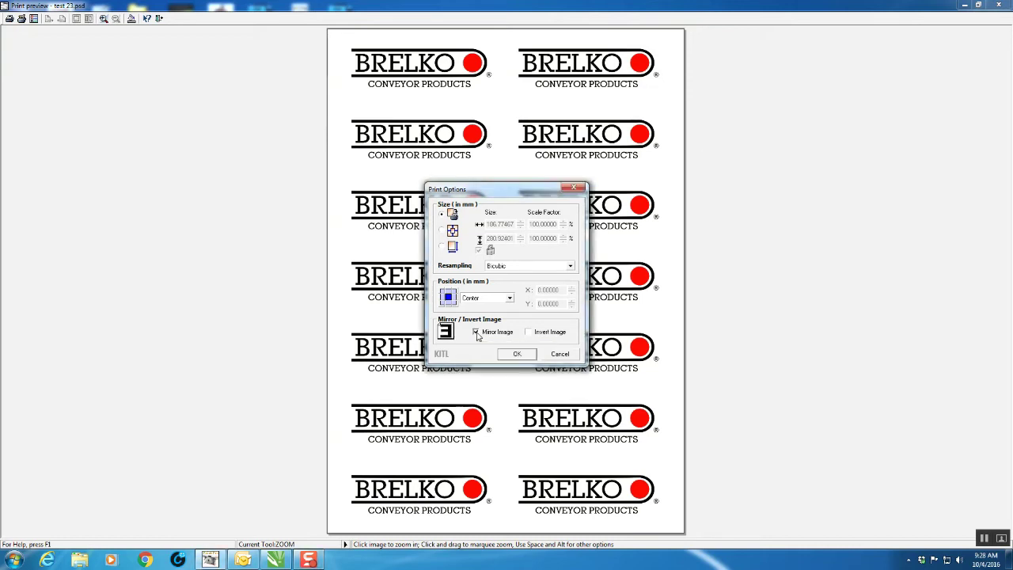
{"action": "left_click", "coordinate": [519, 354]}
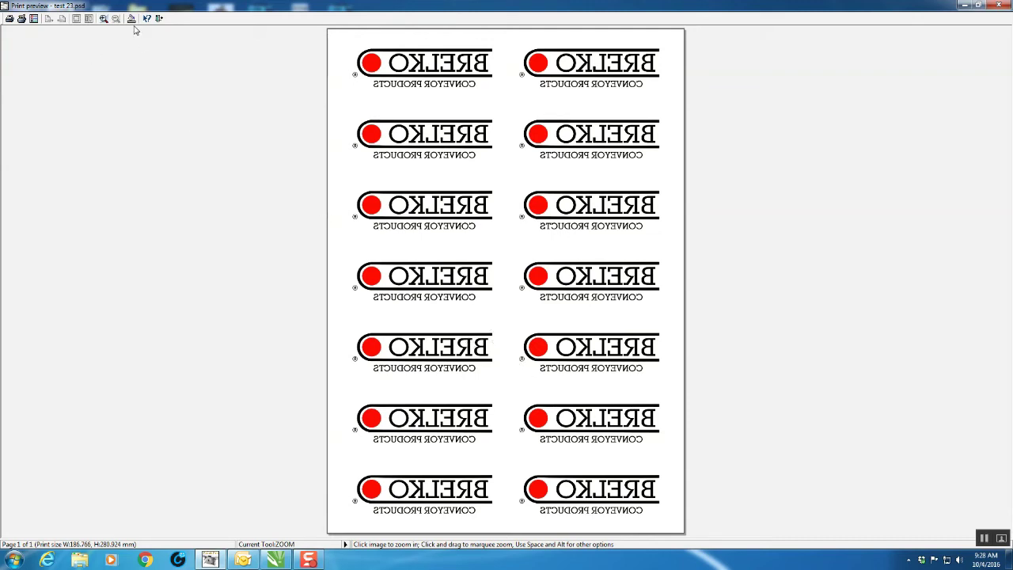
{"action": "left_click", "coordinate": [131, 19]}
{"action": "left_click", "coordinate": [144, 36]}
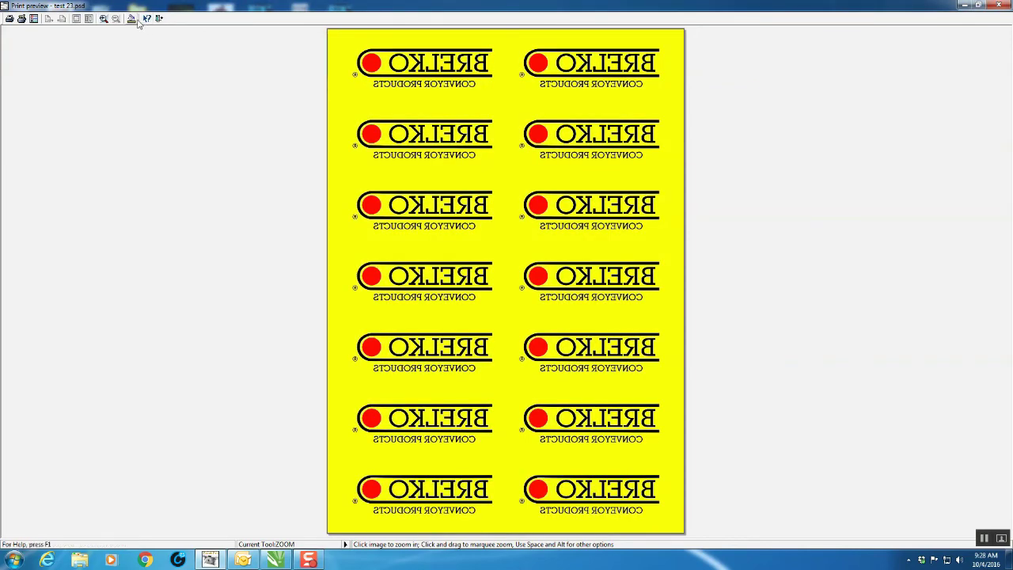
{"action": "left_click", "coordinate": [131, 18]}
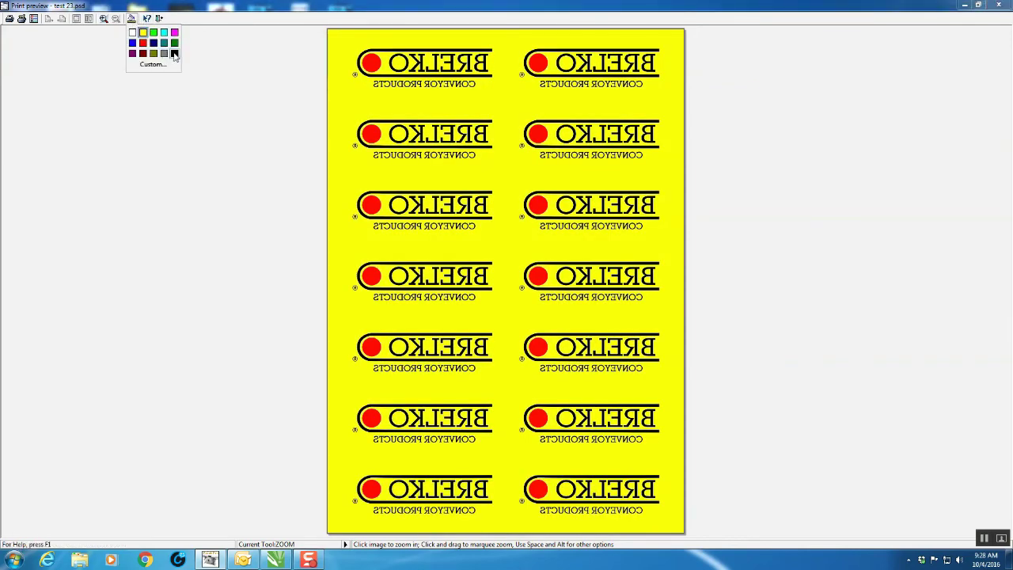
{"action": "left_click", "coordinate": [174, 53]}
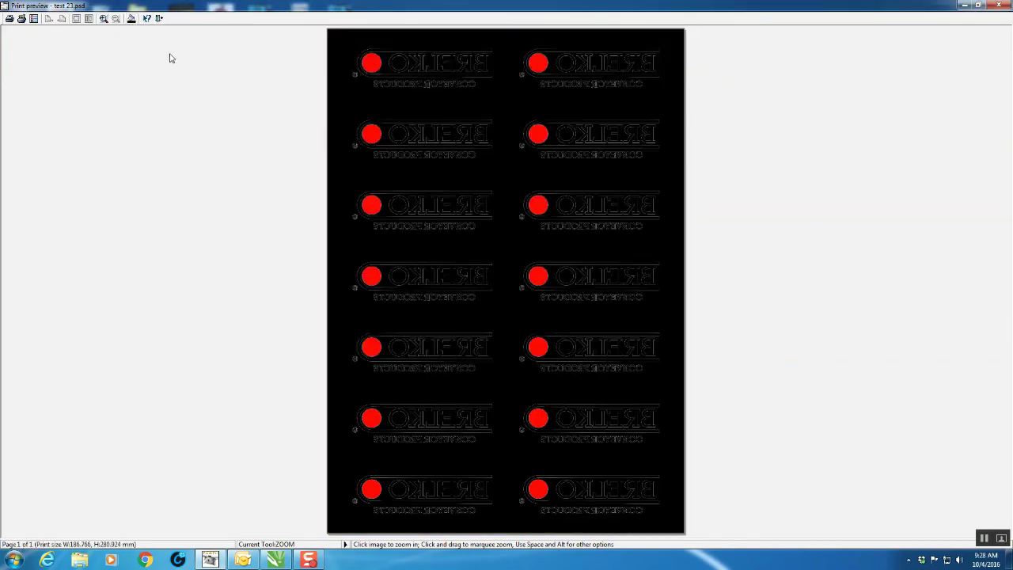
{"action": "left_click", "coordinate": [132, 19]}
{"action": "left_click", "coordinate": [133, 32]}
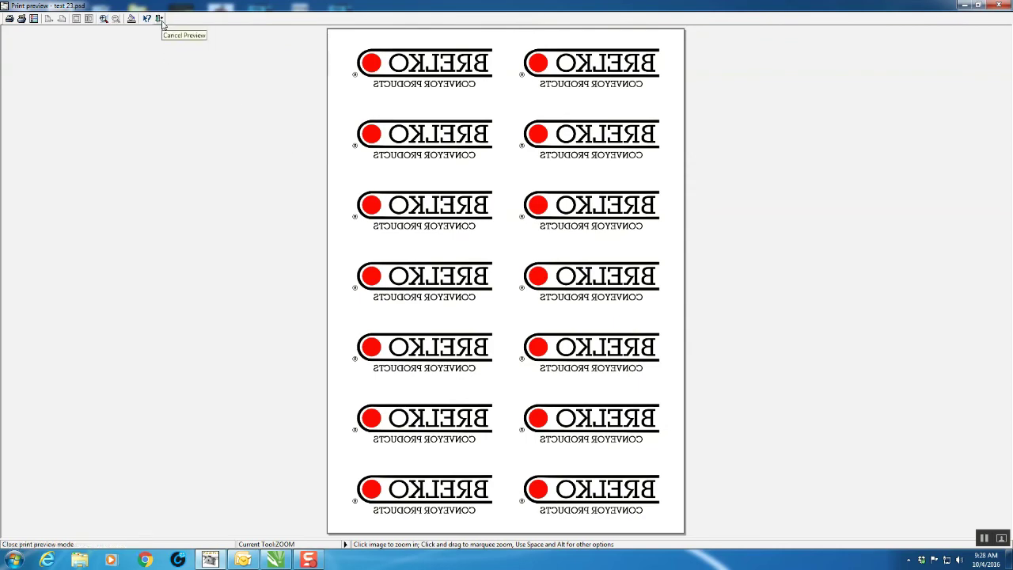
Close the preview and print one copy of test 23.psd to the U-Print port.
{"action": "left_click", "coordinate": [159, 19]}
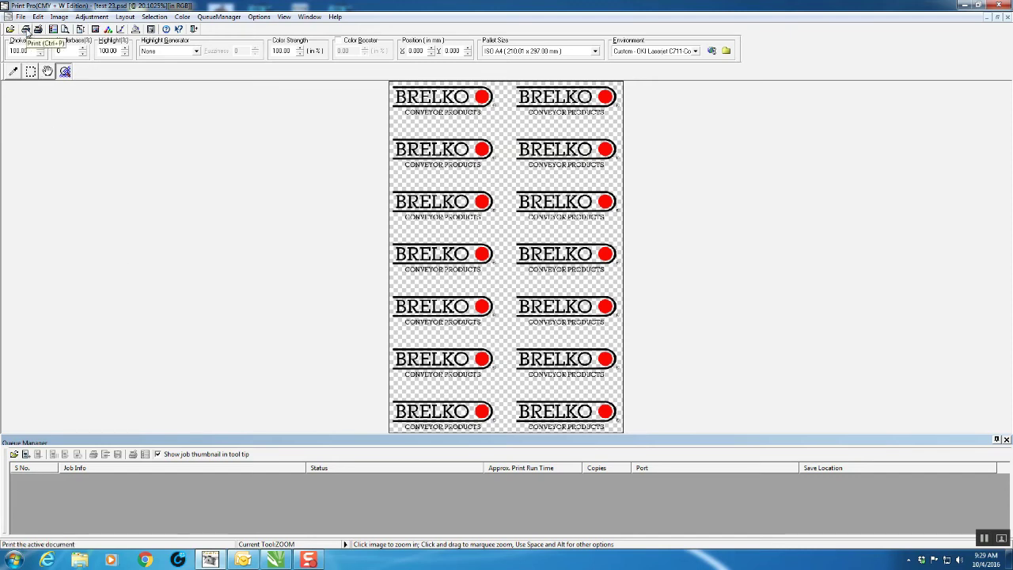
{"action": "left_click", "coordinate": [26, 30]}
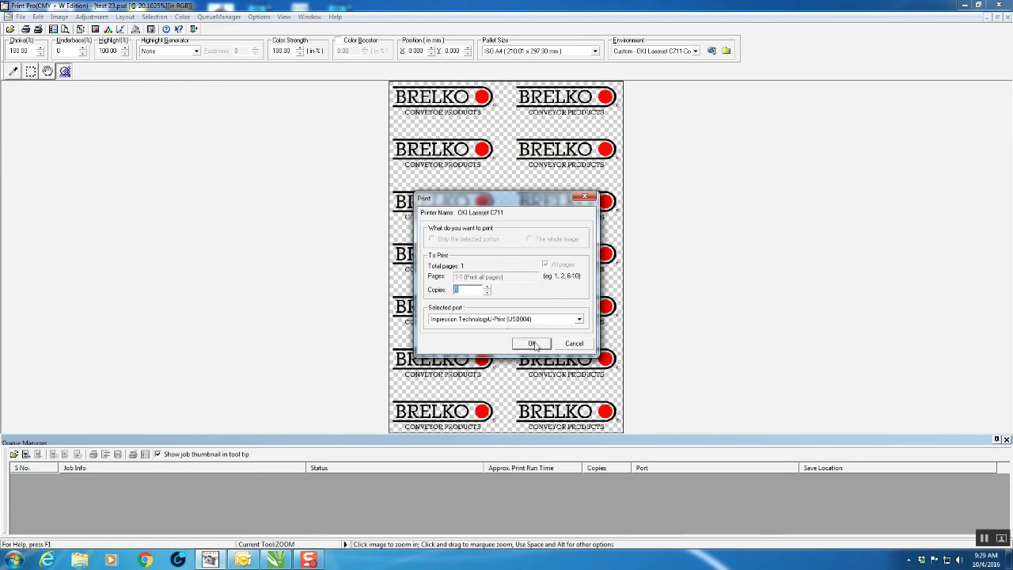
{"action": "left_click", "coordinate": [533, 344]}
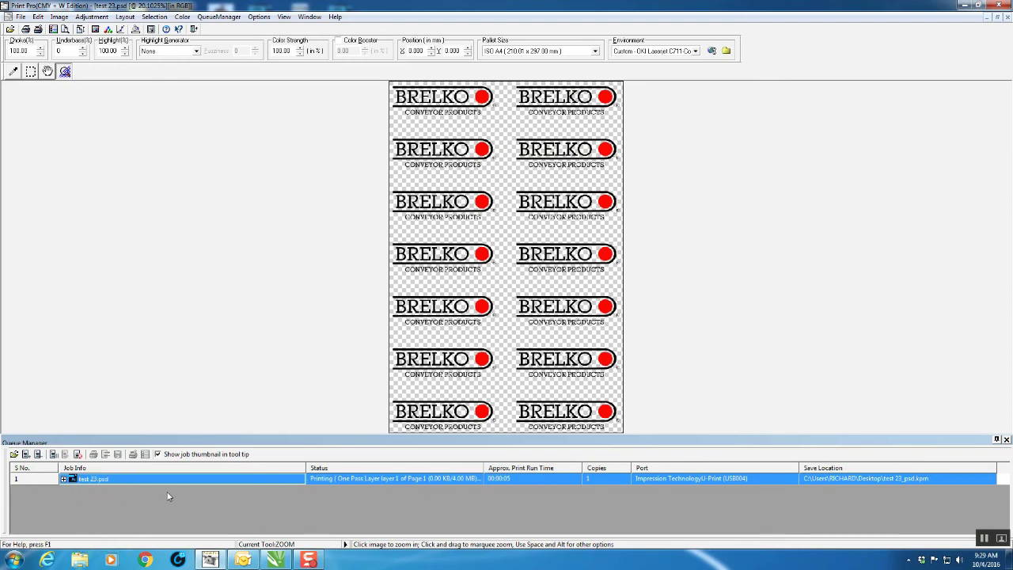
{"action": "mouse_move", "coordinate": [88, 479]}
{"action": "mouse_move", "coordinate": [233, 484]}
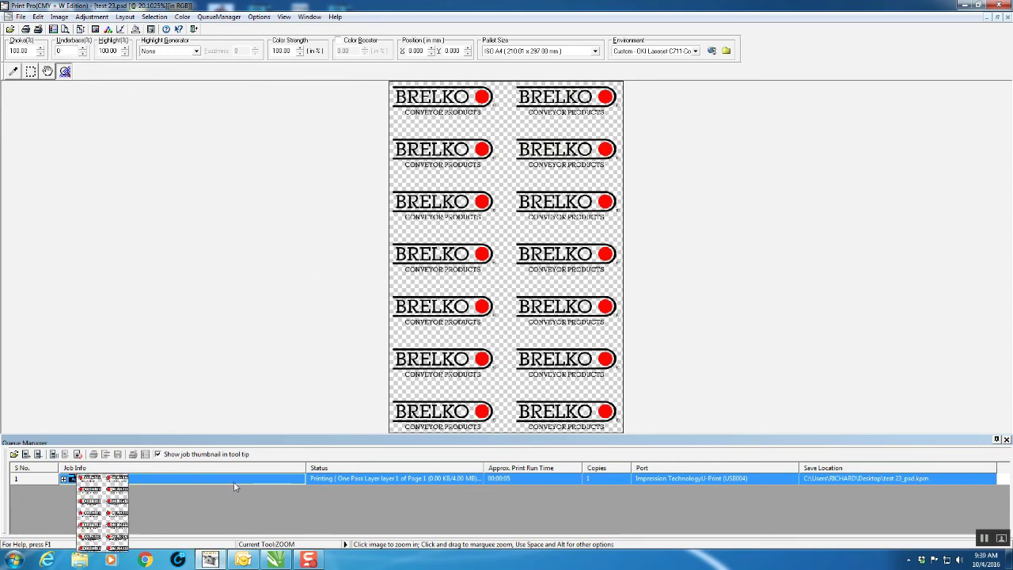
{"action": "right_click", "coordinate": [241, 482]}
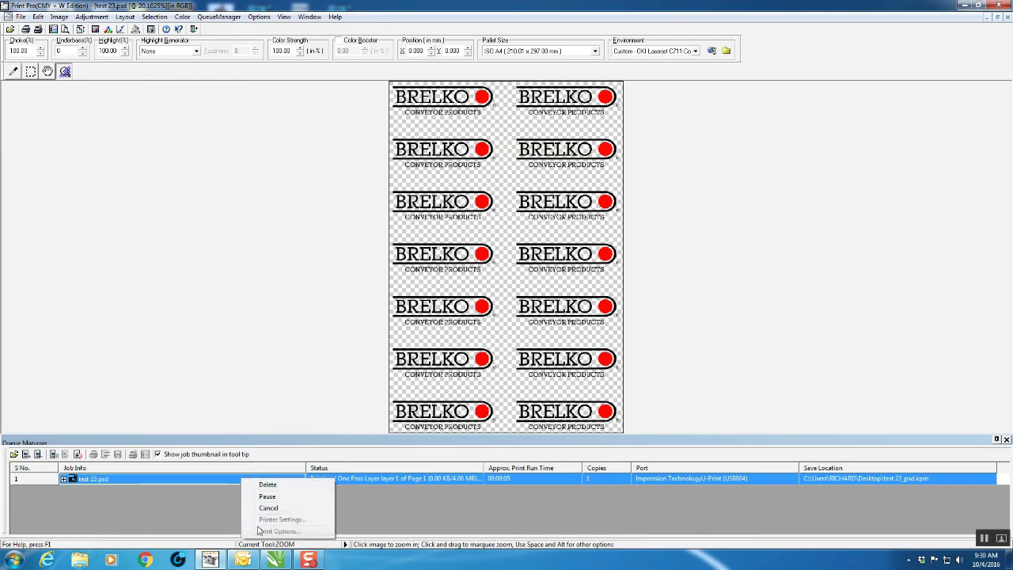
{"action": "left_click", "coordinate": [194, 512]}
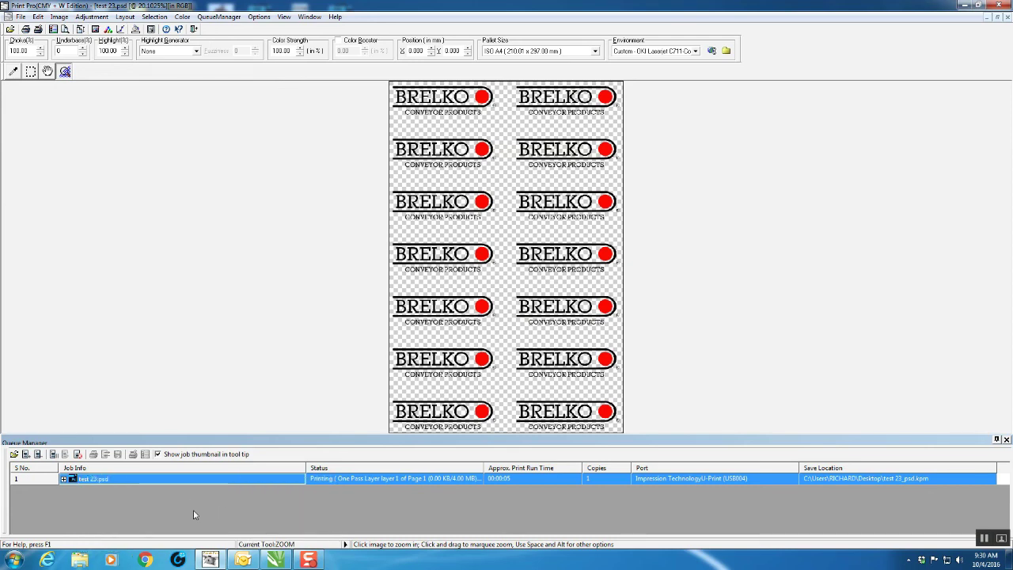
{"action": "right_click", "coordinate": [232, 479]}
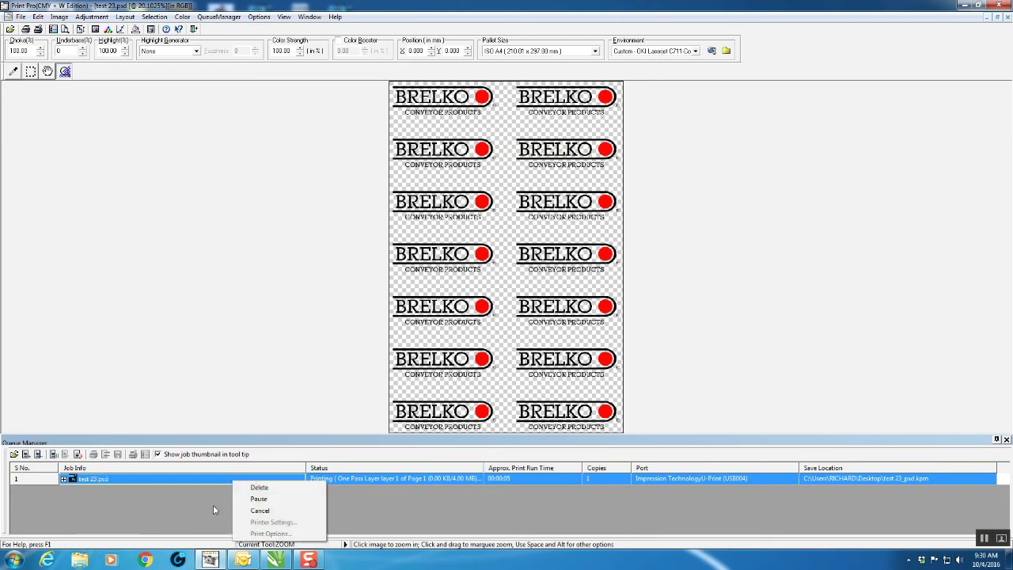
{"action": "left_click", "coordinate": [213, 504]}
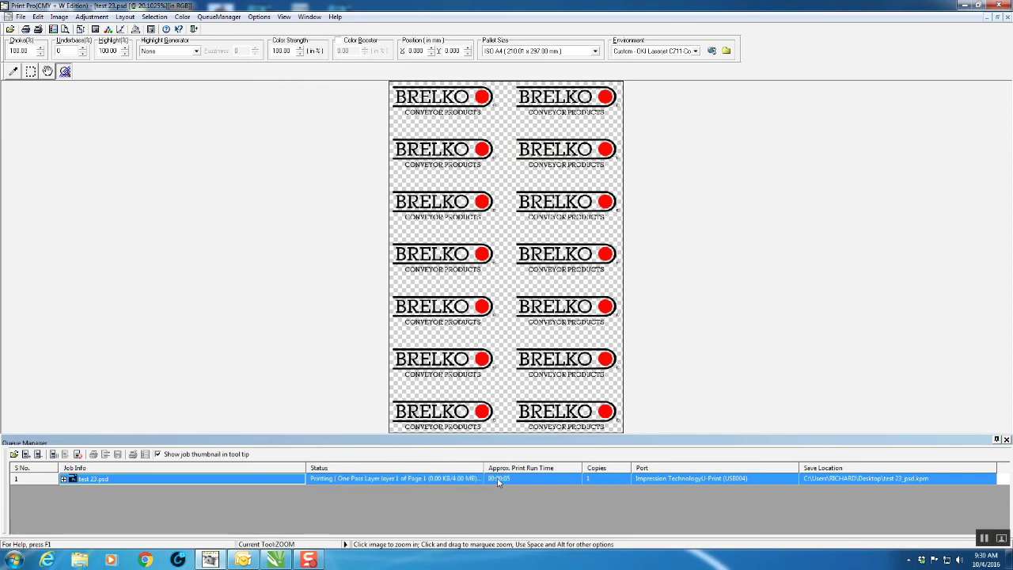